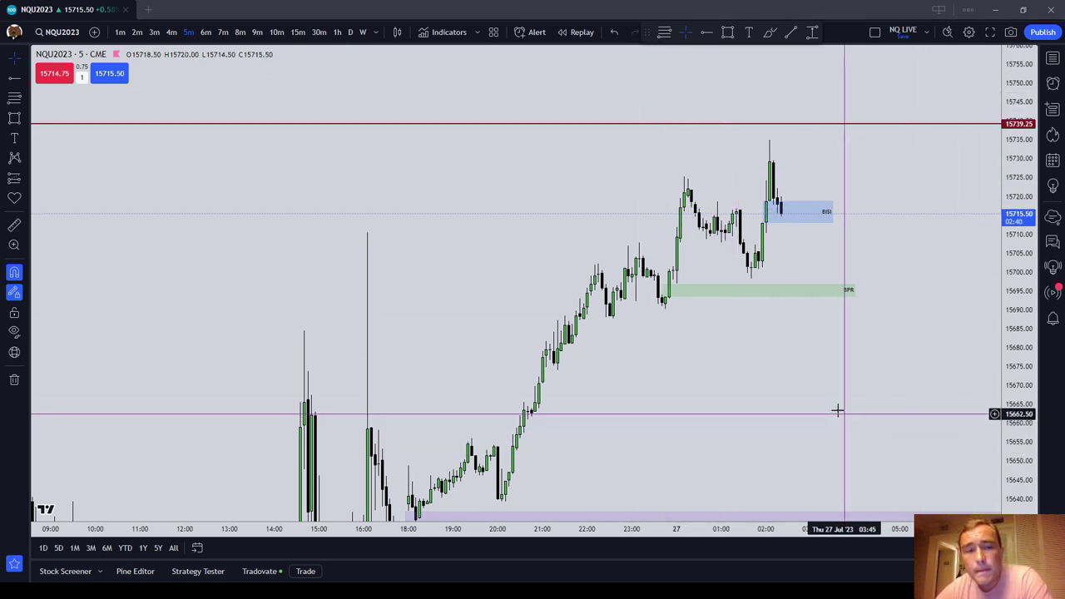
# - Switch to the 30-minute chart and rescale it to examine price between the Buyside and Sellside Liquidity lines
pyautogui.click(337, 32)
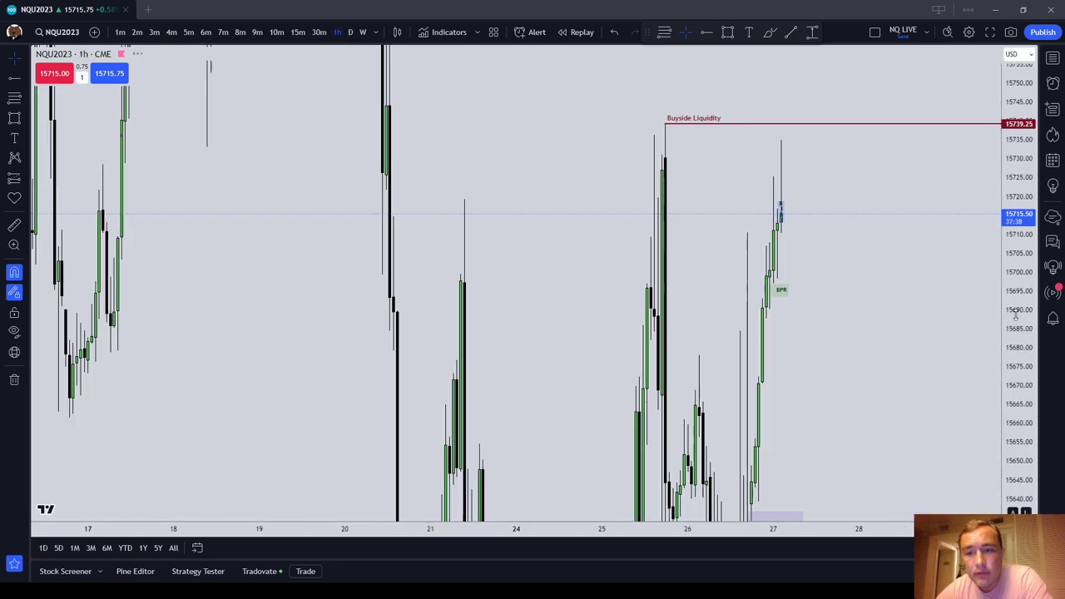
pyautogui.click(319, 31)
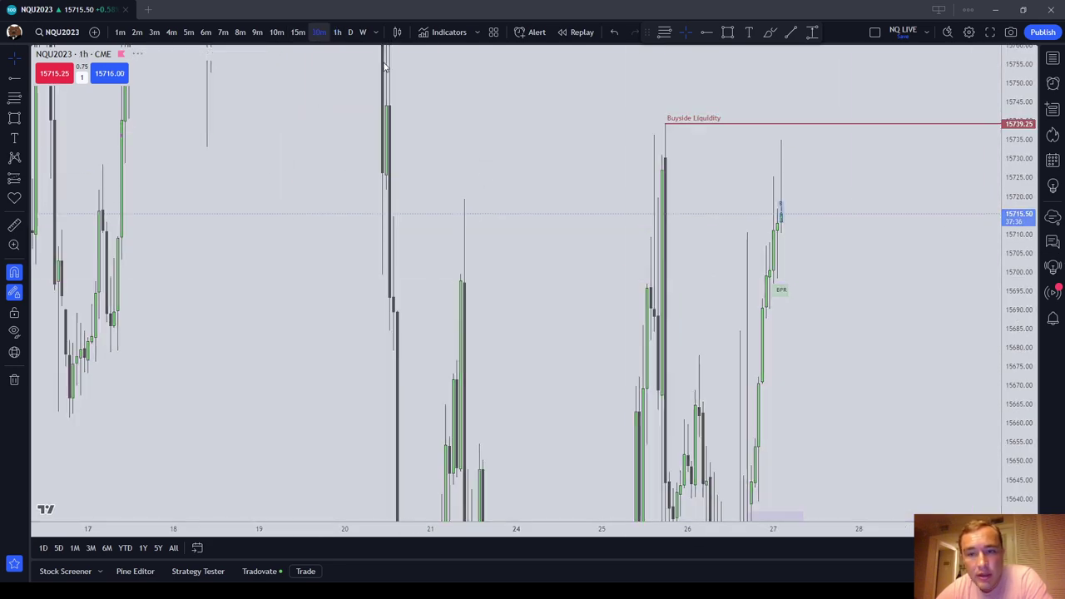
pyautogui.moveTo(1019, 172); pyautogui.dragTo(1032, 441)
pyautogui.moveTo(916, 377); pyautogui.dragTo(776, 301)
pyautogui.click(426, 144)
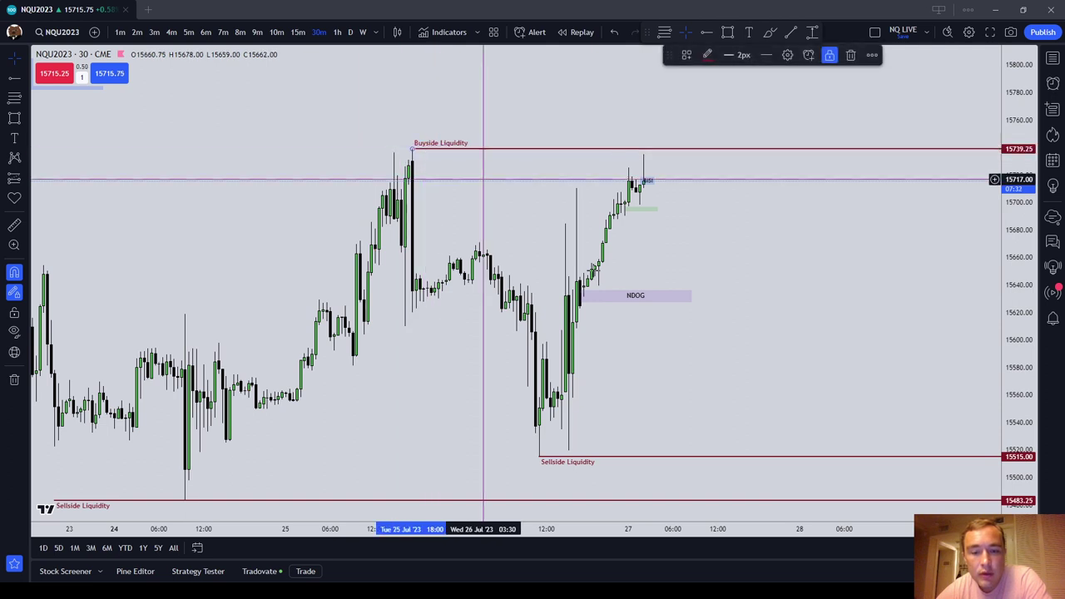
pyautogui.click(724, 431)
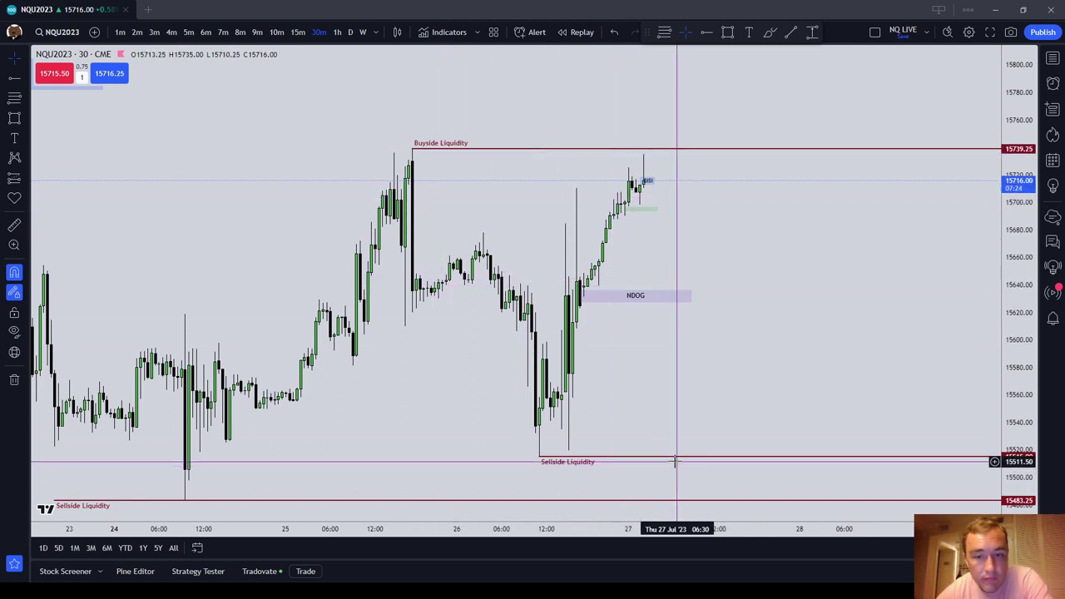
pyautogui.click(451, 149)
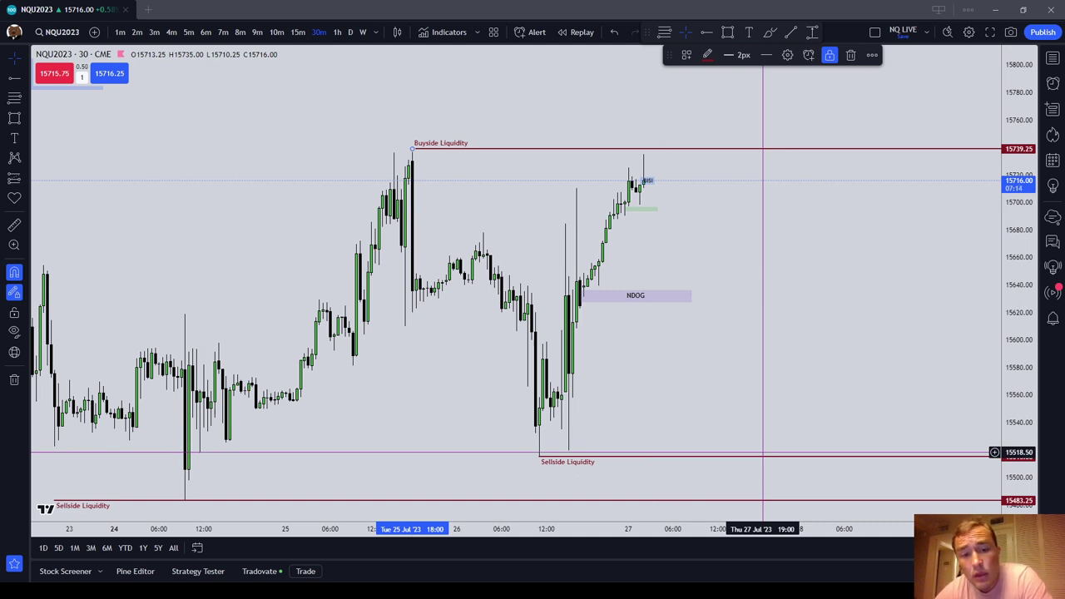
pyautogui.click(763, 448)
pyautogui.click(412, 151)
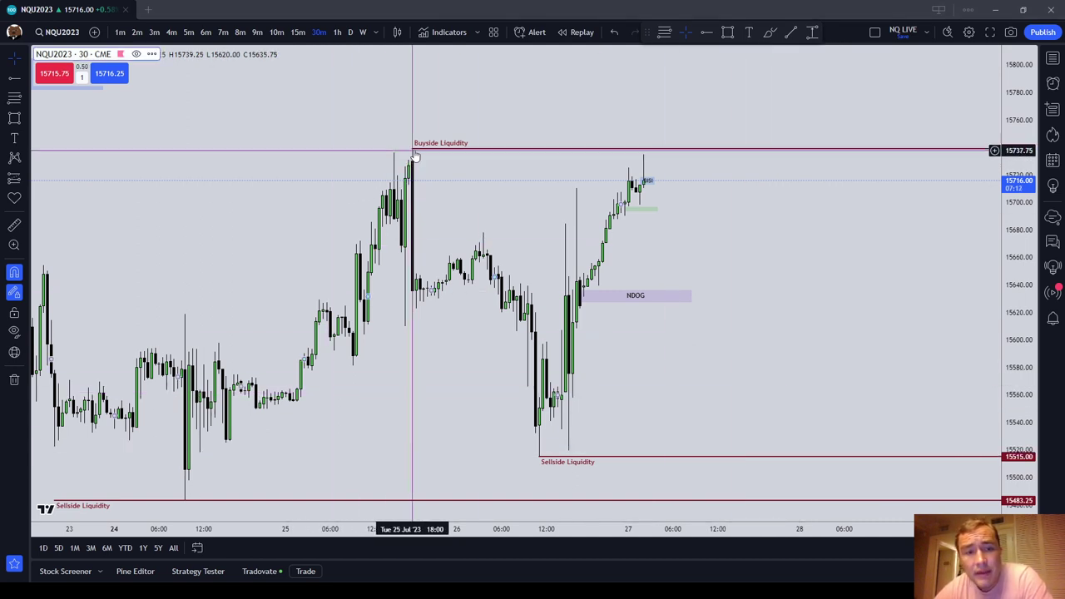
# - Examine the Buyside and Sellside Liquidity levels on the 1-hour chart
pyautogui.click(339, 34)
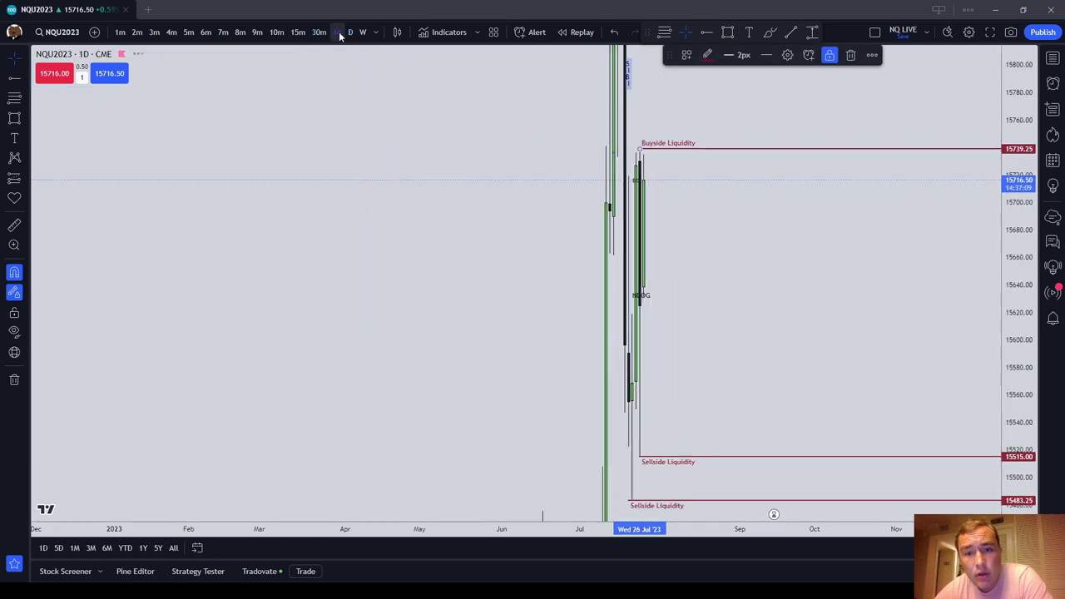
pyautogui.click(340, 34)
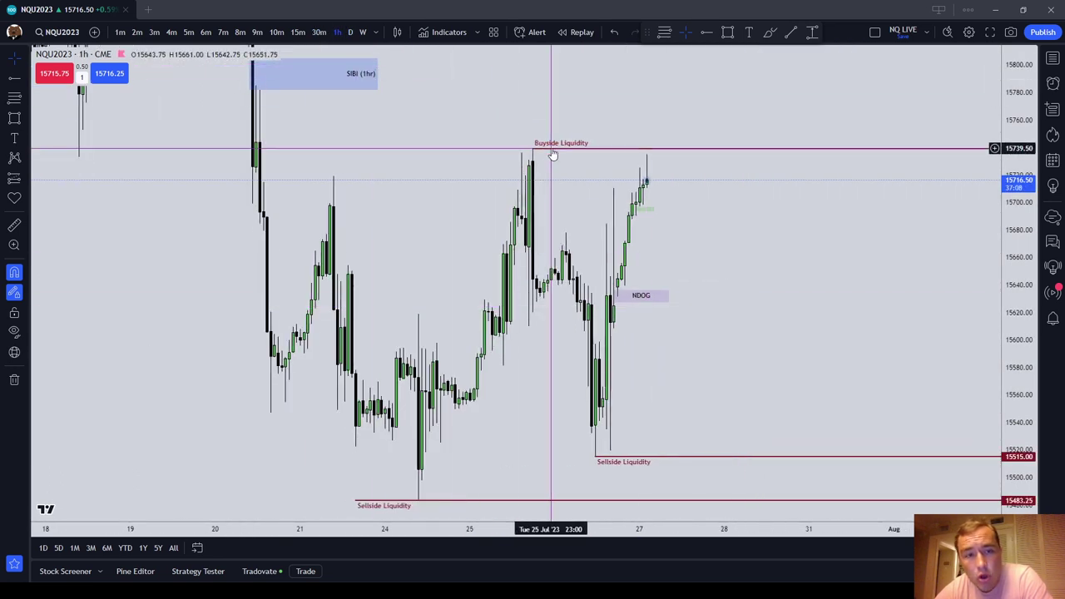
pyautogui.click(552, 150)
pyautogui.click(708, 395)
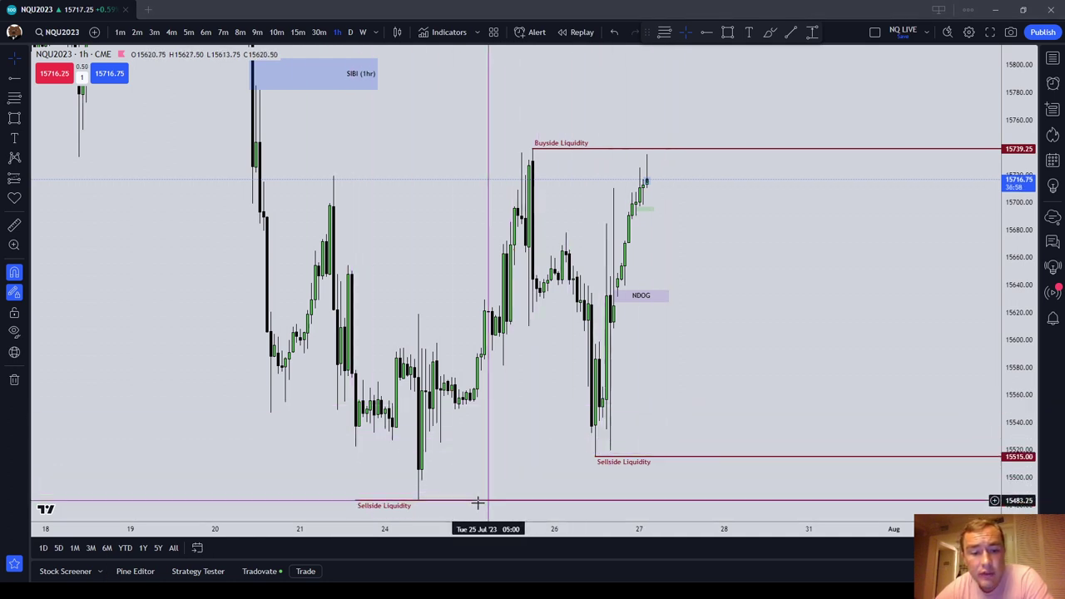
pyautogui.moveTo(673, 279); pyautogui.dragTo(706, 368)
pyautogui.moveTo(770, 388); pyautogui.dragTo(774, 310)
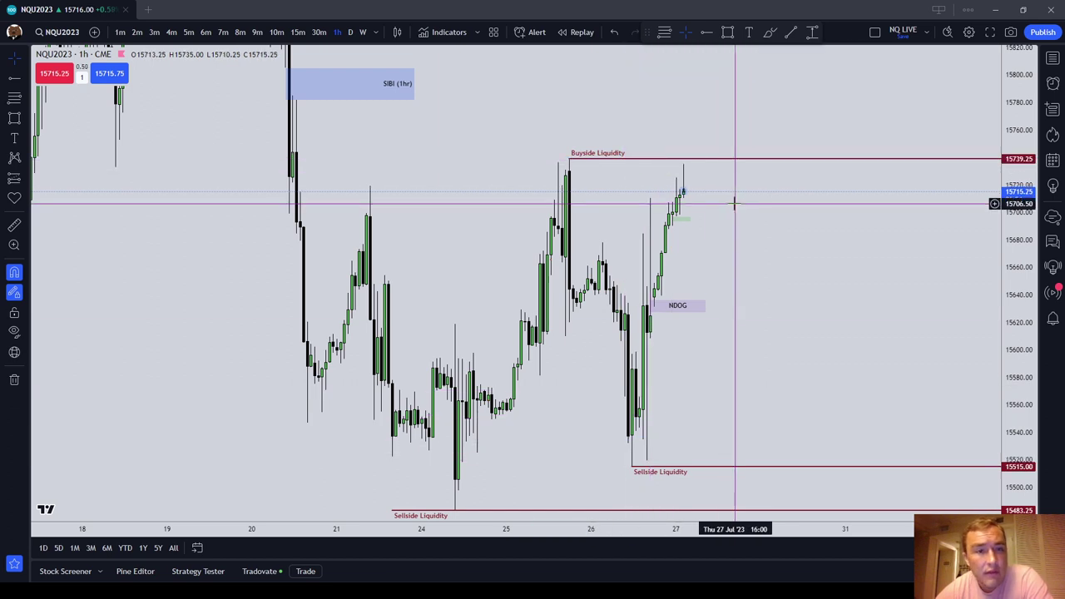
# - Compare the 30-minute and 5-minute charts, reviewing 30-minute price action back to 20 July for unfilled gaps
pyautogui.click(323, 35)
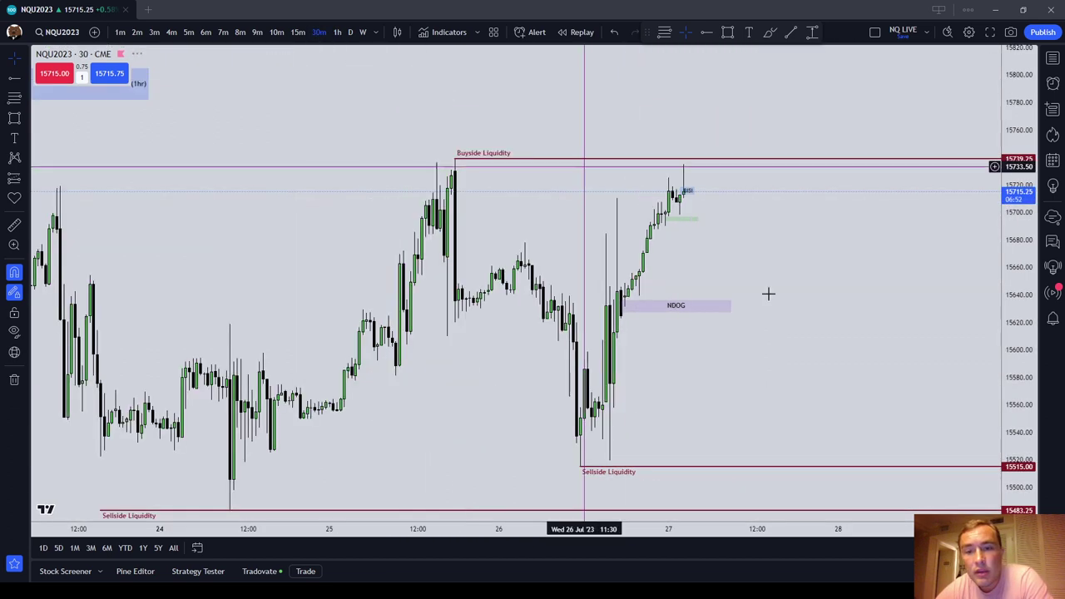
pyautogui.scroll(3, 847, 399)
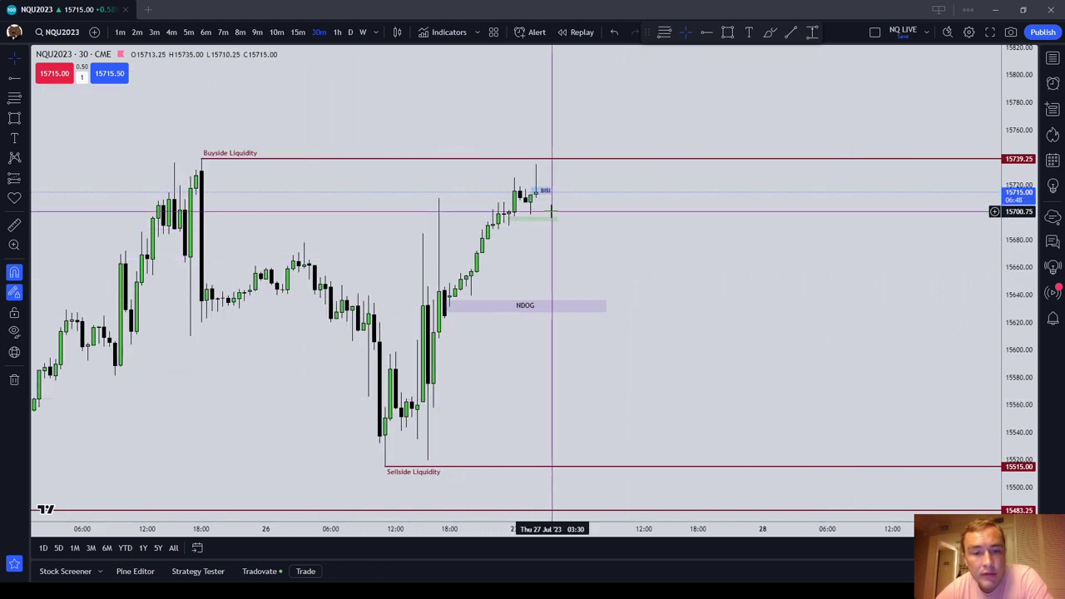
pyautogui.click(188, 33)
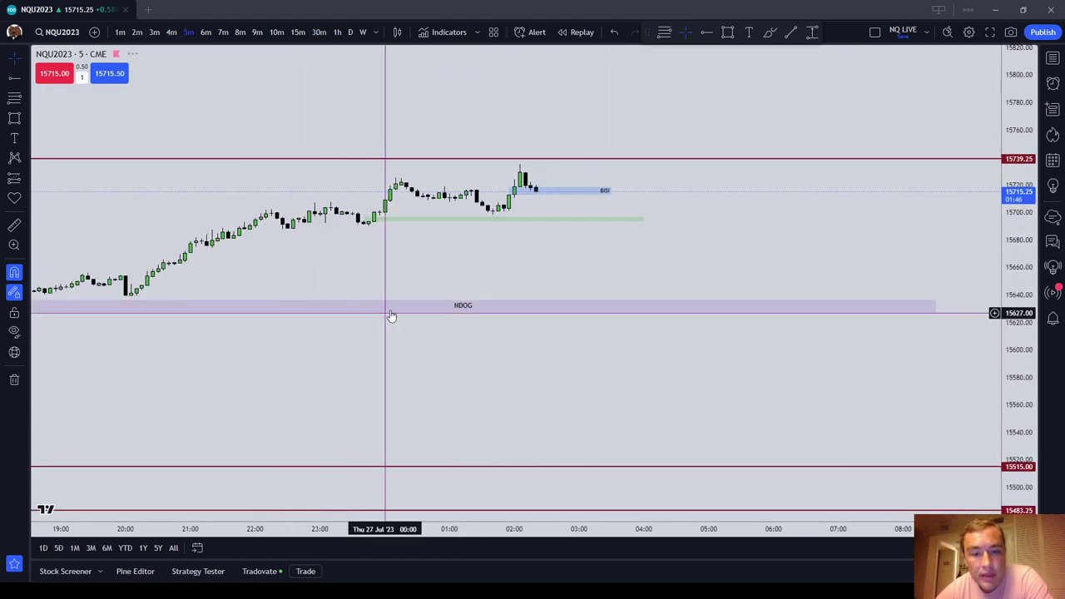
pyautogui.scroll(-2, 392, 314)
pyautogui.scroll(2, 349, 336)
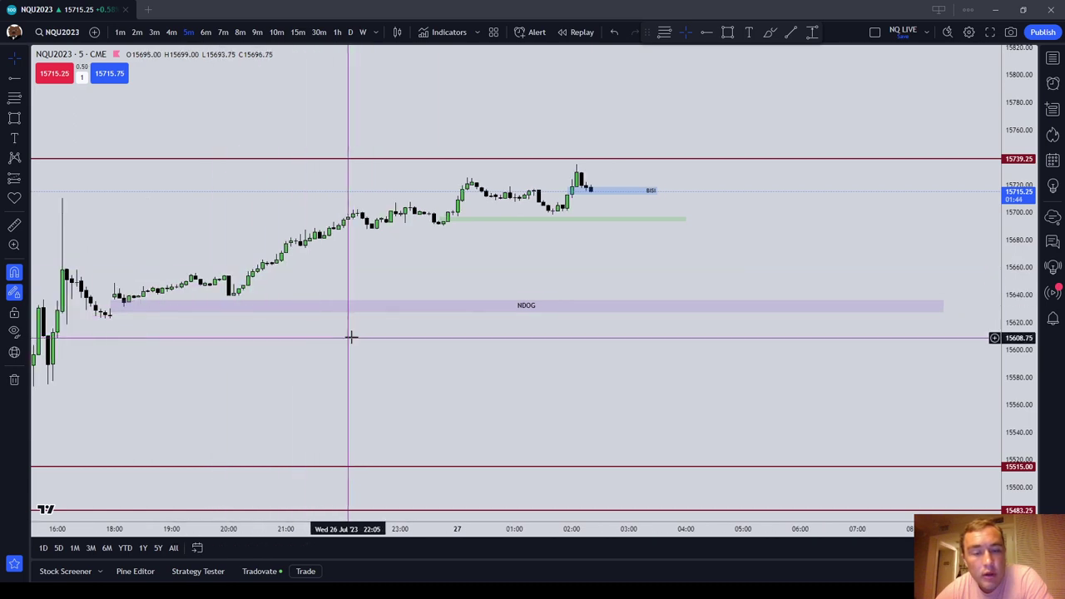
pyautogui.click(319, 33)
pyautogui.scroll(5, 345, 356)
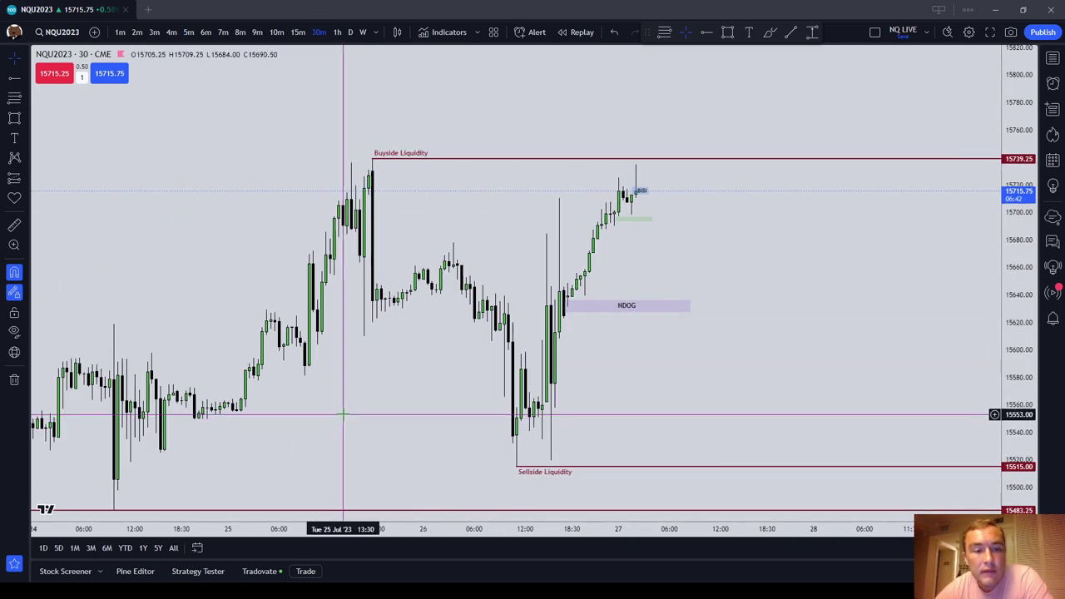
pyautogui.moveTo(564, 358); pyautogui.dragTo(456, 363)
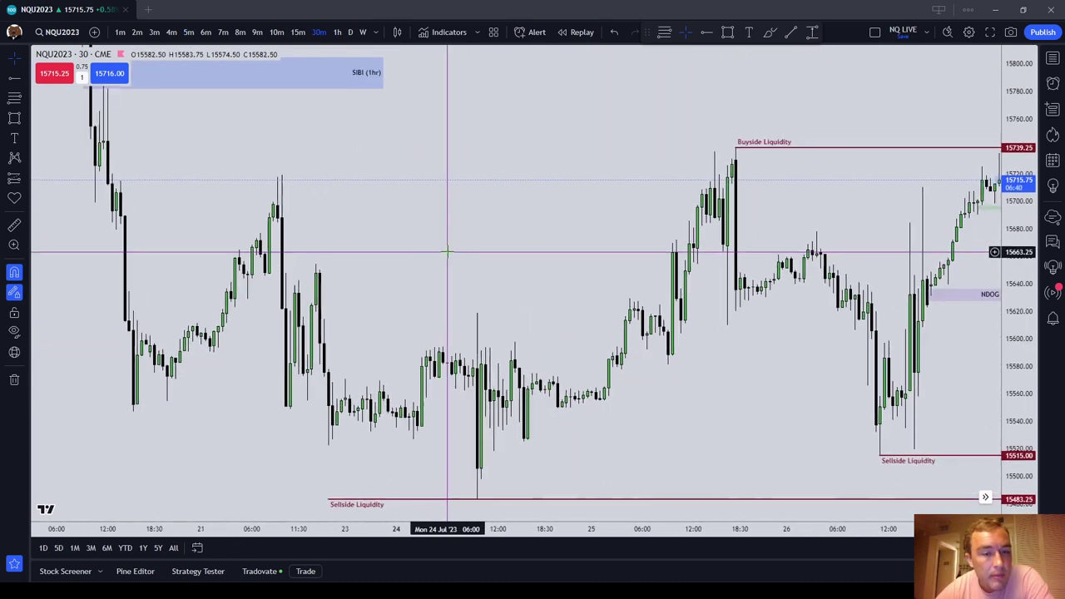
pyautogui.moveTo(546, 278); pyautogui.dragTo(354, 269)
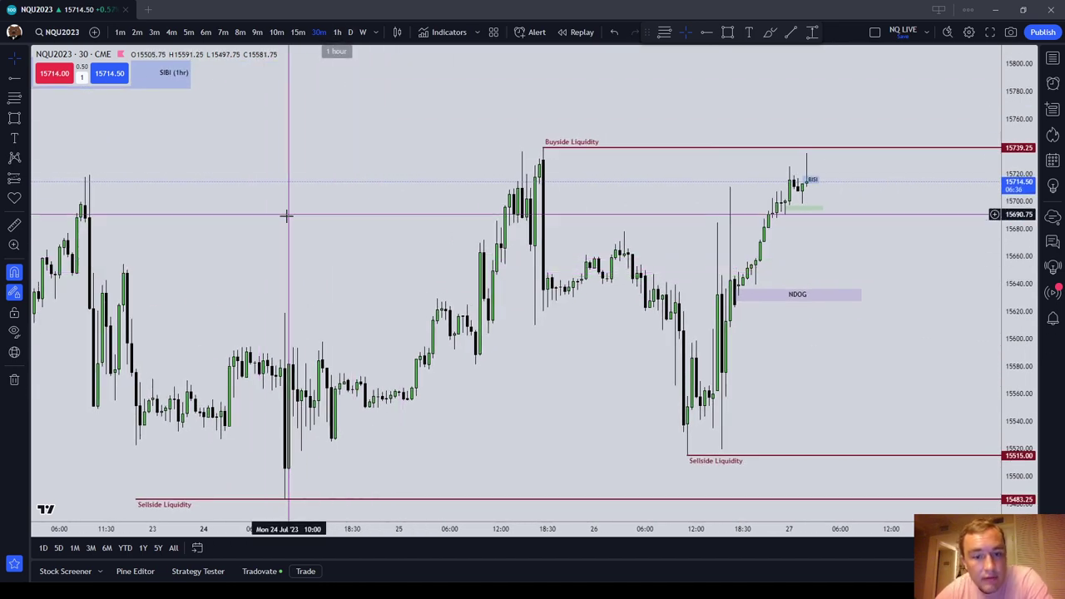
# - Draw a rectangle over the 30-minute gap on 21 July from 15684.75 to 15654.50, extending its end to 23 July 20:30
pyautogui.moveTo(285, 214); pyautogui.dragTo(573, 253)
pyautogui.click(727, 31)
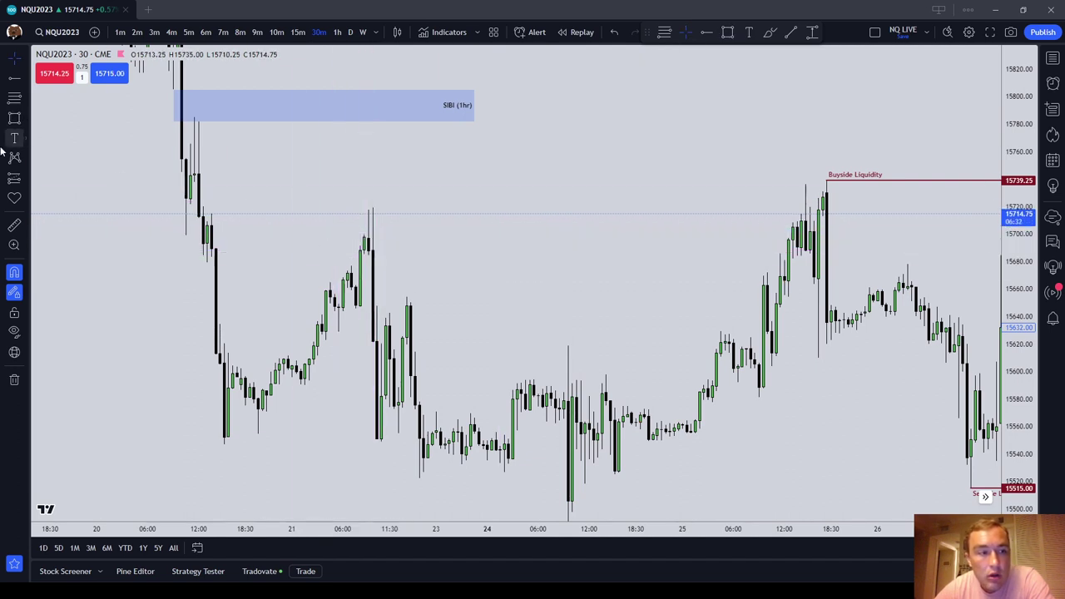
pyautogui.click(368, 255)
pyautogui.click(407, 297)
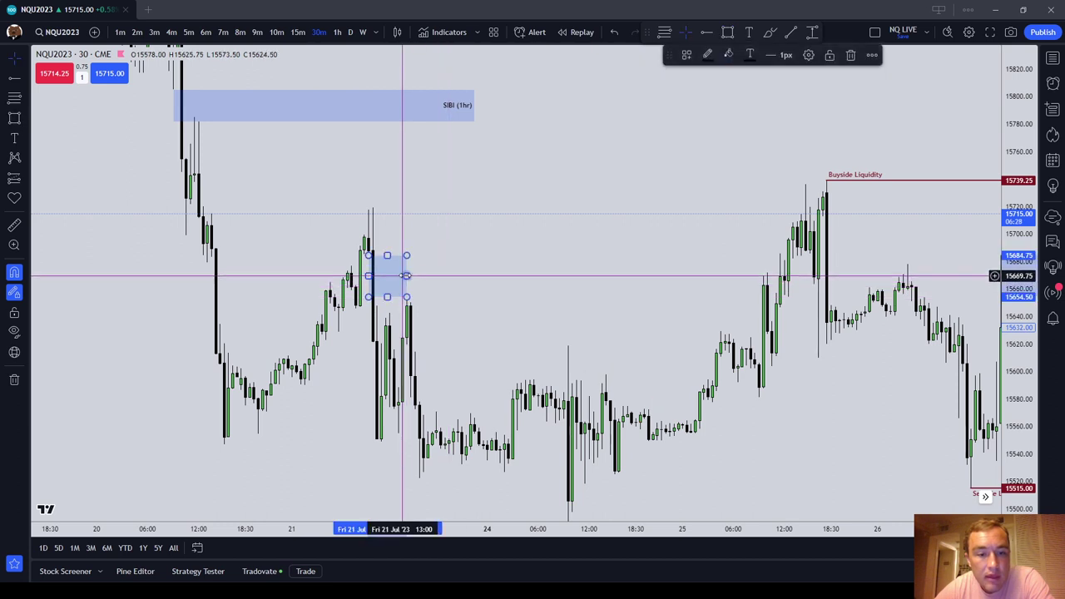
pyautogui.moveTo(407, 276); pyautogui.dragTo(456, 276)
# - Label the new gap rectangle "SIBI (30min)" and lock it in place
pyautogui.doubleClick(457, 276)
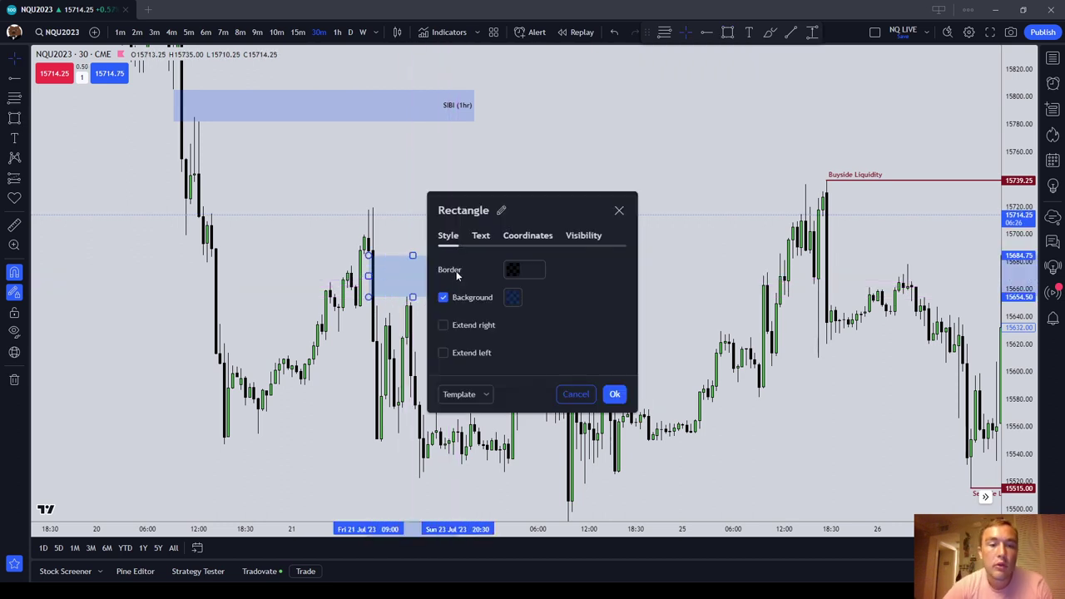
pyautogui.click(482, 236)
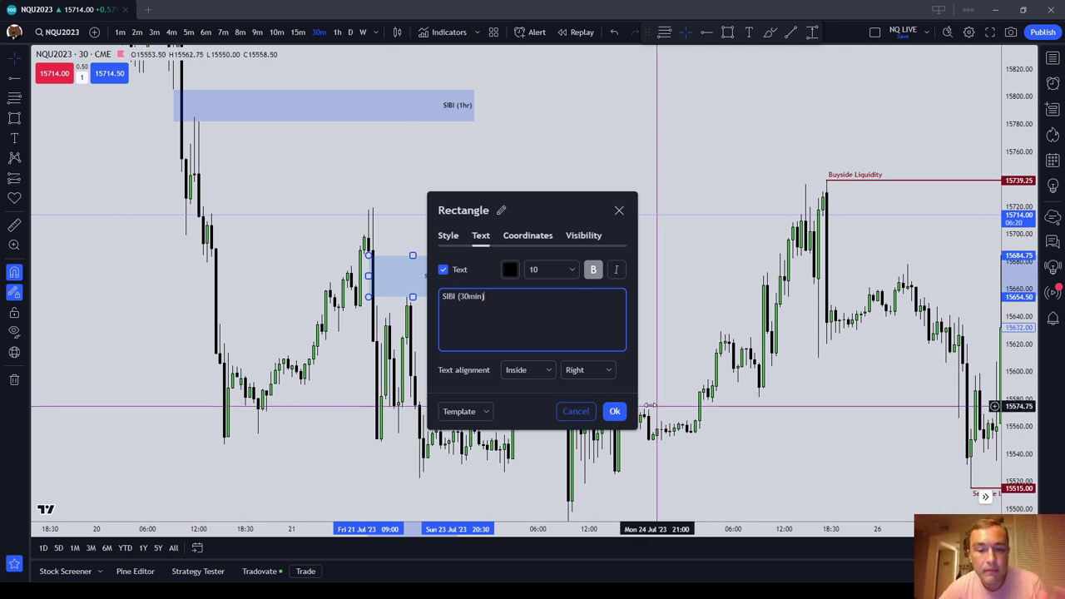
pyautogui.click(614, 411)
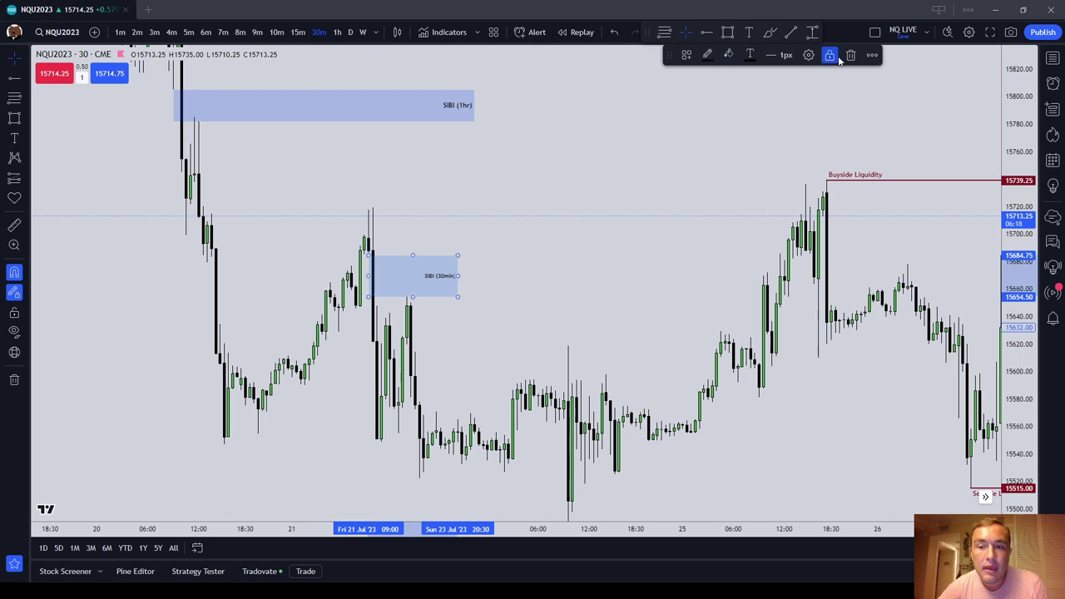
pyautogui.click(511, 211)
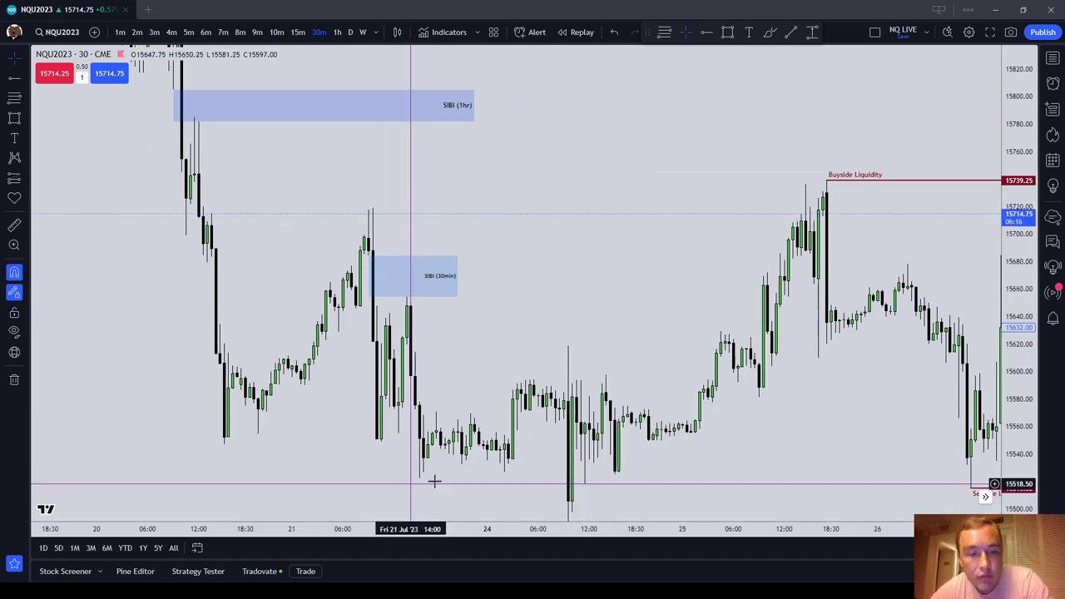
# - Delete the SIBI (30min) rectangle from the 30-minute chart
pyautogui.moveTo(584, 336); pyautogui.dragTo(355, 299)
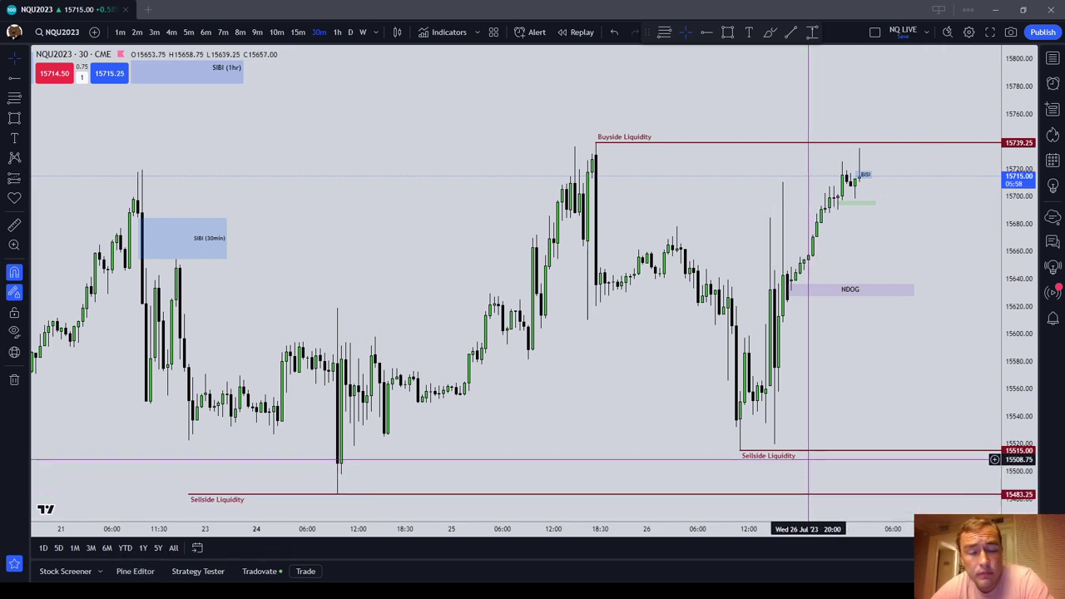
pyautogui.scroll(-1, 793, 401)
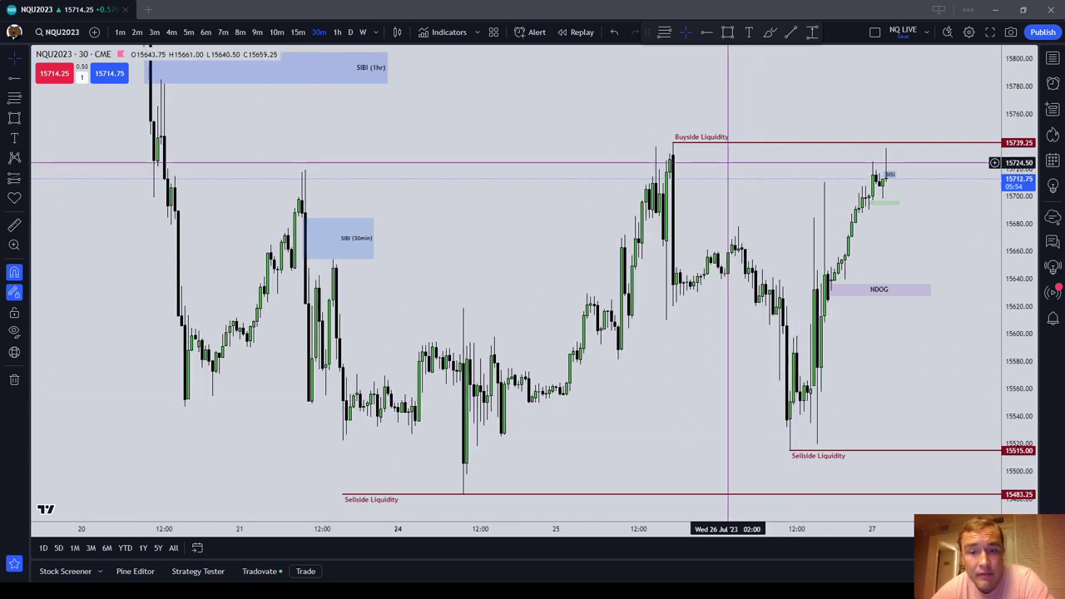
pyautogui.scroll(-1, 849, 433)
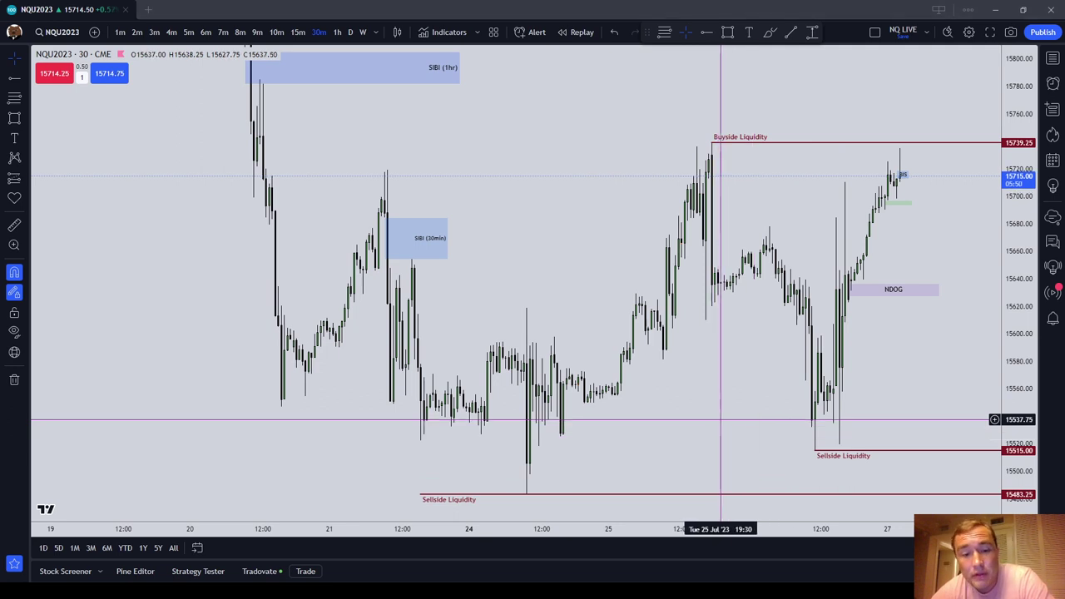
pyautogui.moveTo(720, 419); pyautogui.dragTo(810, 427)
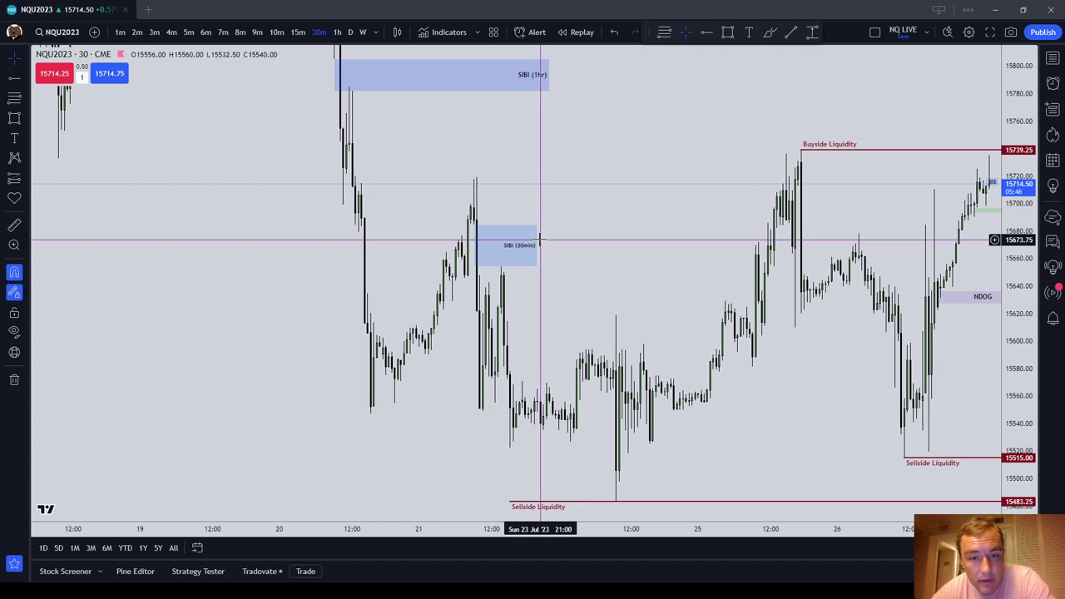
pyautogui.click(516, 244)
pyautogui.click(853, 56)
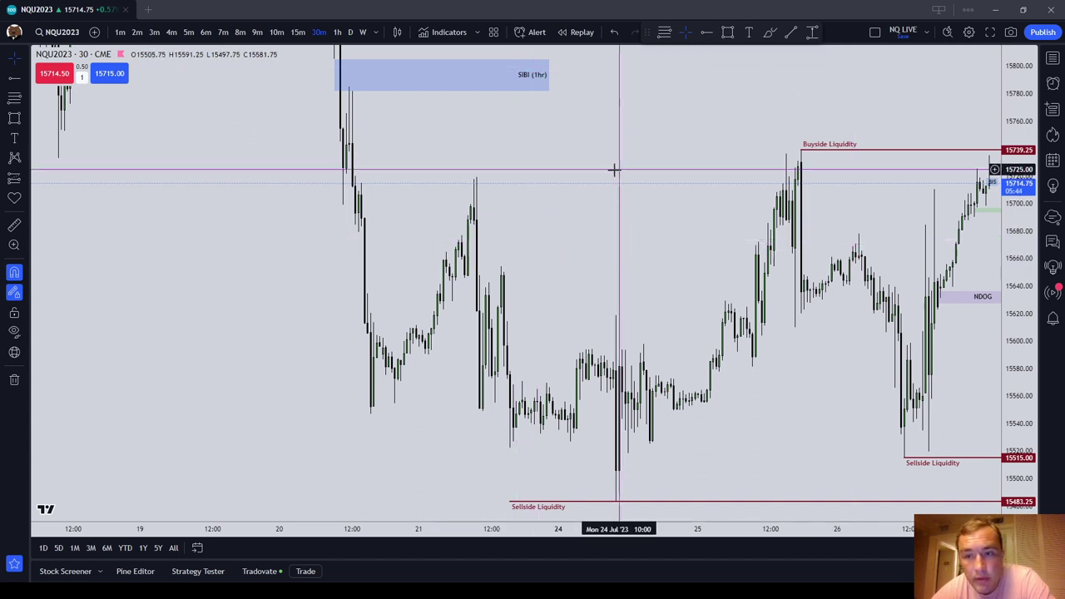
# - Switch to the 5-minute chart and change the green BPR rectangle's label to "BPR (5min)"
pyautogui.moveTo(613, 170); pyautogui.dragTo(393, 205)
pyautogui.click(188, 33)
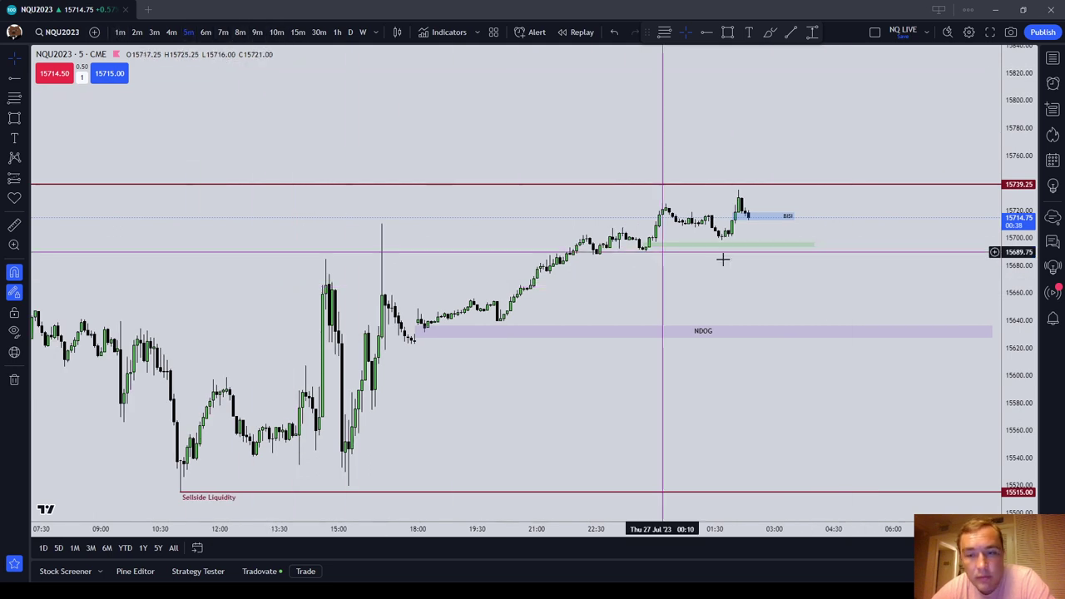
pyautogui.moveTo(793, 267); pyautogui.dragTo(823, 331)
pyautogui.scroll(-2, 823, 330)
pyautogui.moveTo(1003, 423); pyautogui.dragTo(1002, 382)
pyautogui.scroll(5, 951, 374)
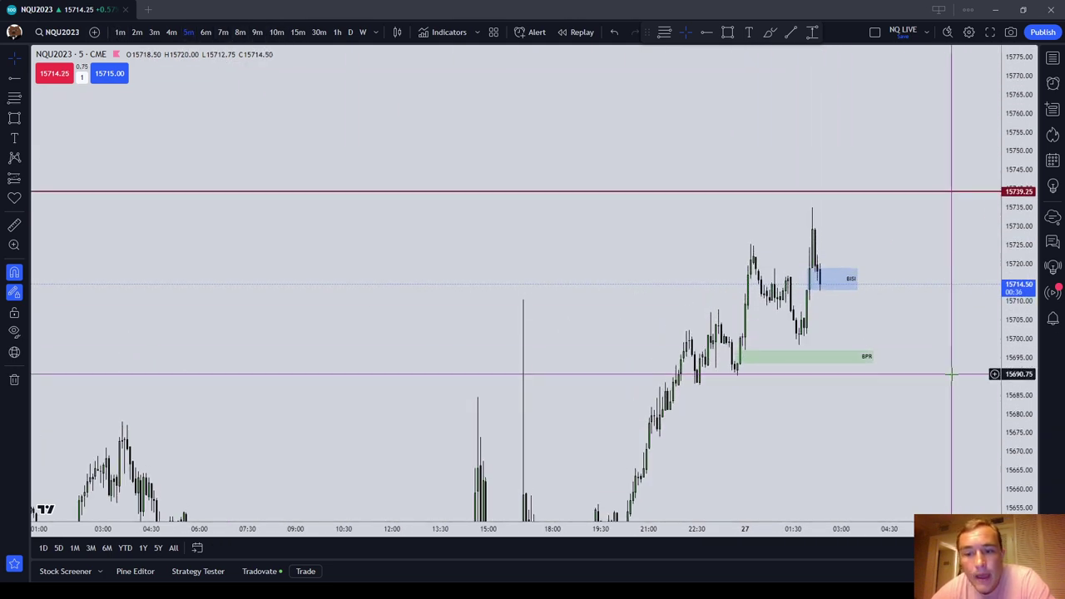
pyautogui.doubleClick(726, 261)
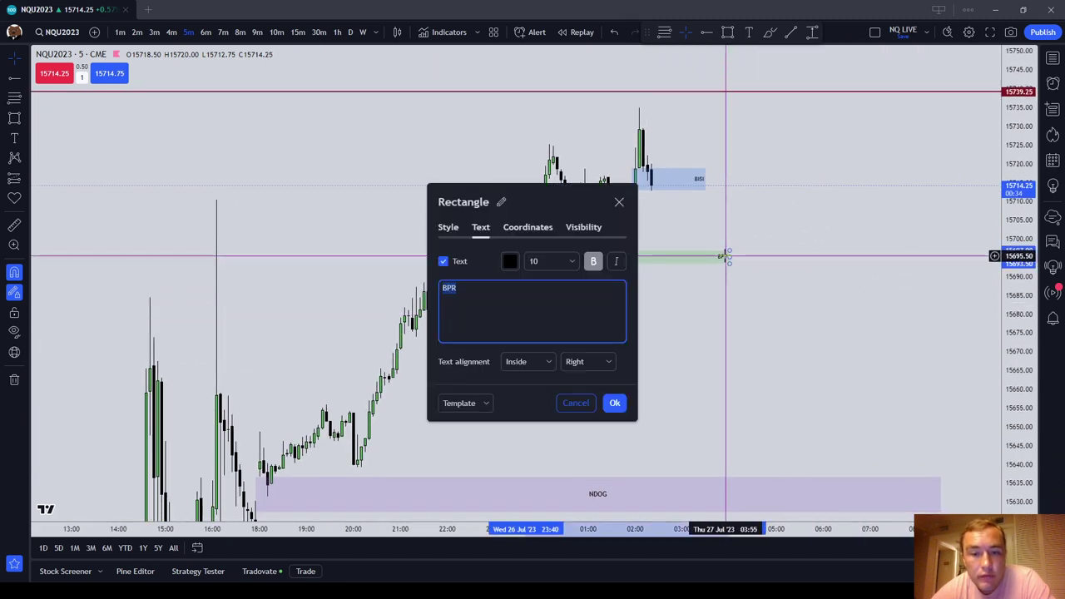
pyautogui.click(574, 309)
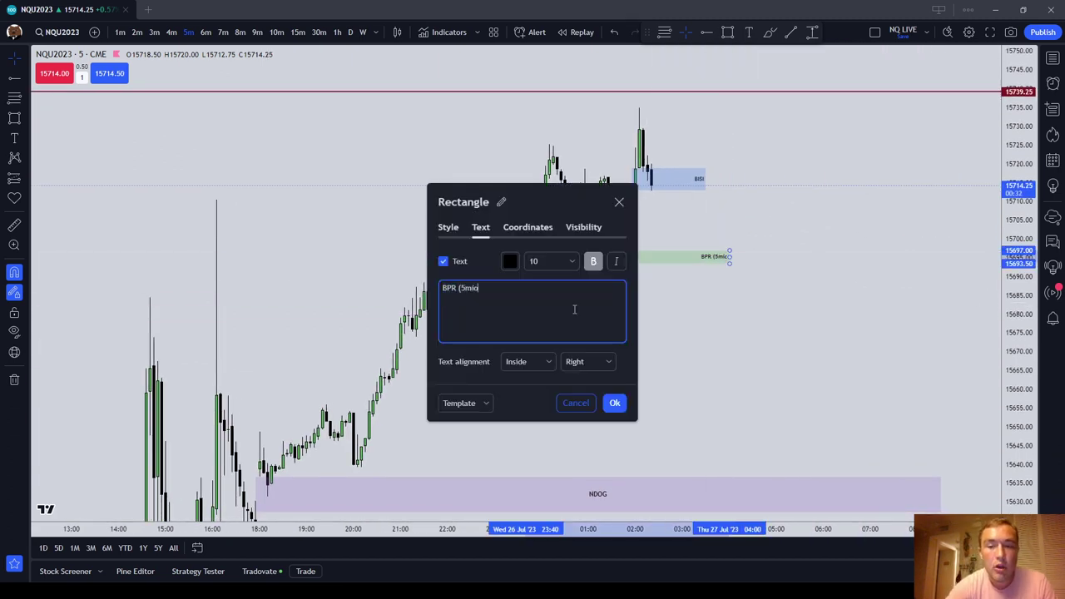
pyautogui.click(615, 402)
pyautogui.click(729, 337)
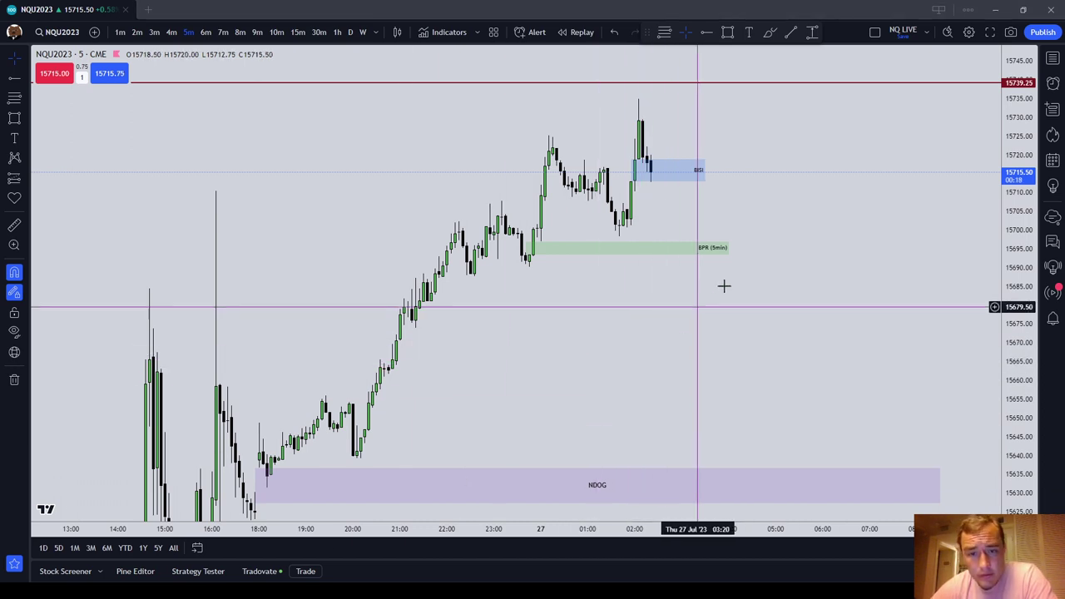
pyautogui.moveTo(834, 276); pyautogui.dragTo(846, 321)
pyautogui.click(663, 222)
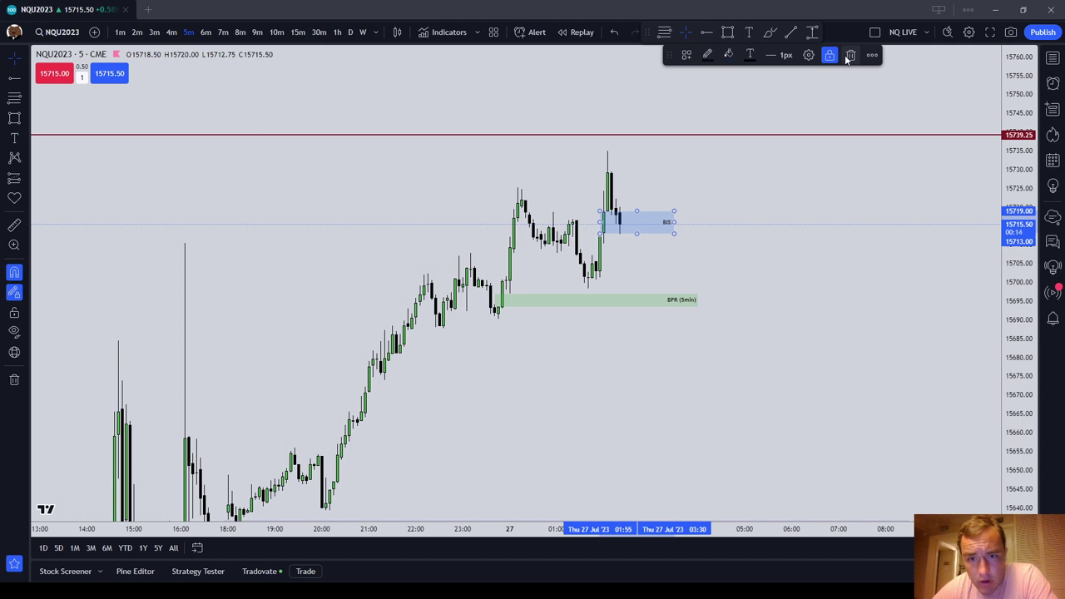
pyautogui.click(827, 169)
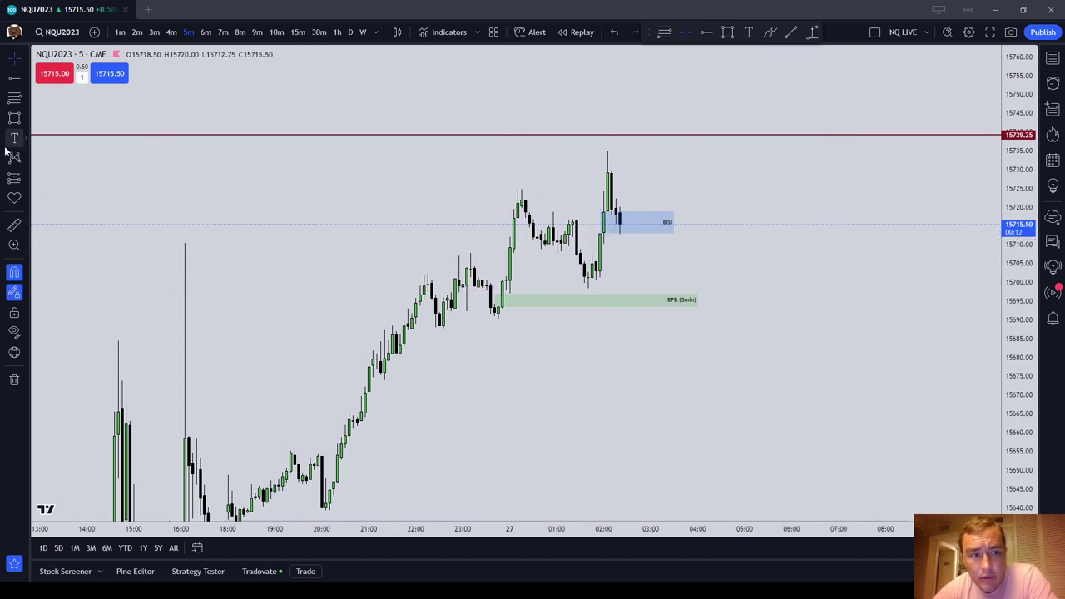
# - Sketch freehand orange annotations: circle the latest low beneath the BISI zone, an upward arrow, and a zigzag arrow down towards the BPR
pyautogui.click(768, 32)
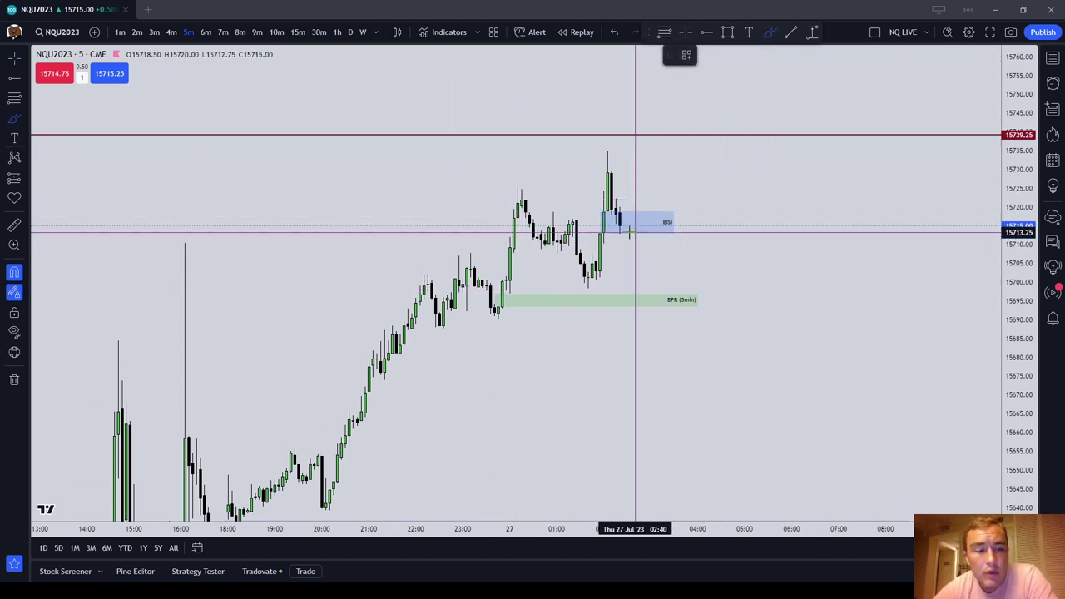
pyautogui.click(14, 272)
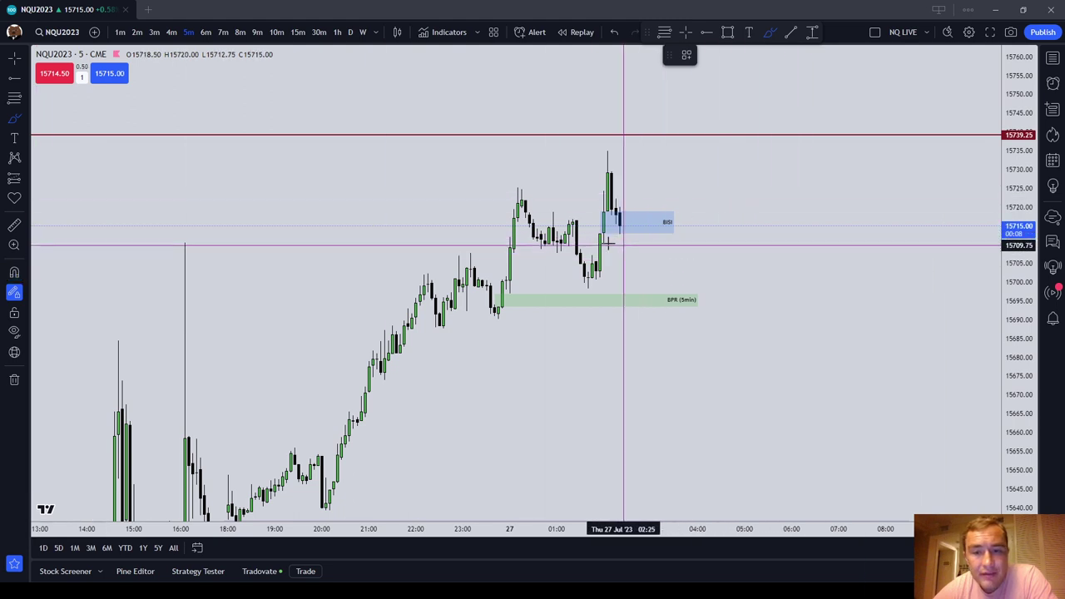
pyautogui.moveTo(619, 232); pyautogui.dragTo(610, 231)
pyautogui.moveTo(624, 238)
pyautogui.mouseDown()
pyautogui.moveTo(615, 228)
pyautogui.moveTo(624, 233)
pyautogui.moveTo(673, 172)
pyautogui.mouseUp()
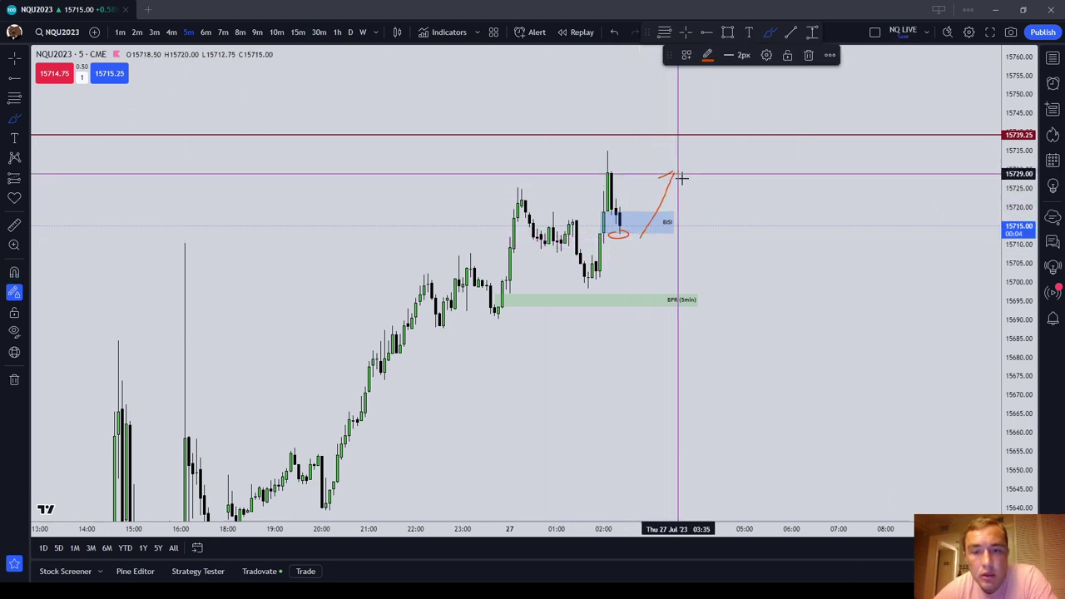
pyautogui.moveTo(624, 226)
pyautogui.mouseDown()
pyautogui.moveTo(682, 283)
pyautogui.moveTo(685, 253)
pyautogui.mouseUp()
pyautogui.press('Escape')
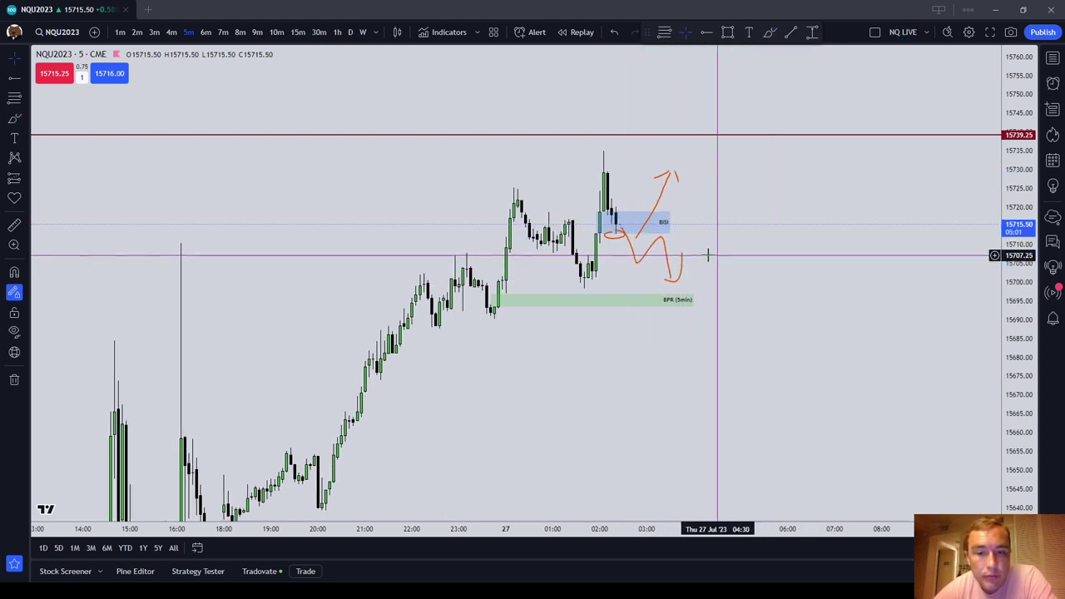
# - Delete the orange zigzag path and the shaft and arrowhead strokes of the upward arrow
pyautogui.click(662, 248)
pyautogui.click(807, 55)
pyautogui.click(737, 134)
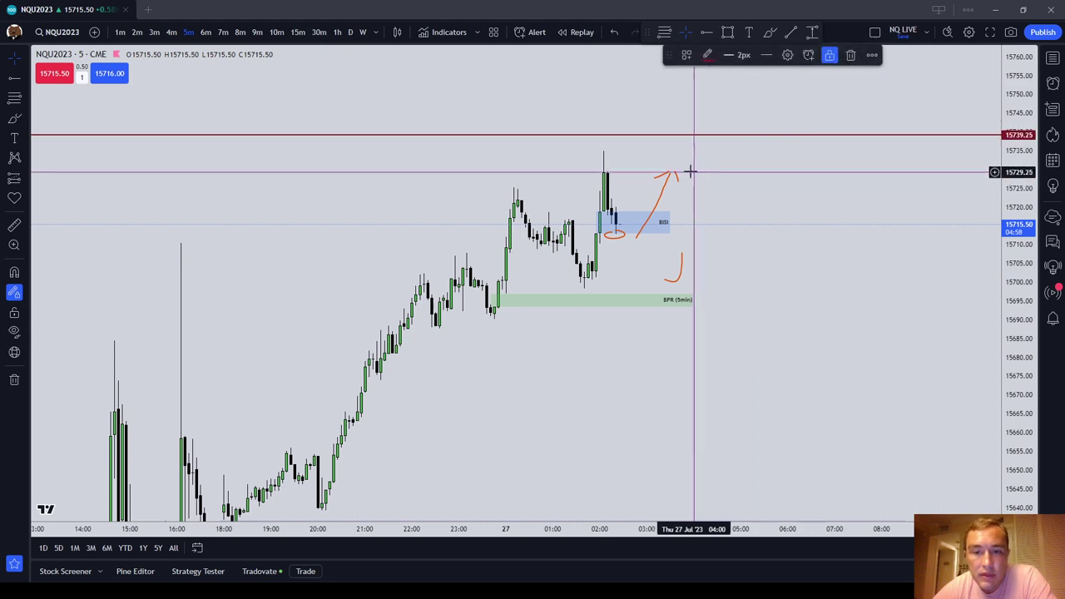
pyautogui.click(670, 173)
pyautogui.click(808, 58)
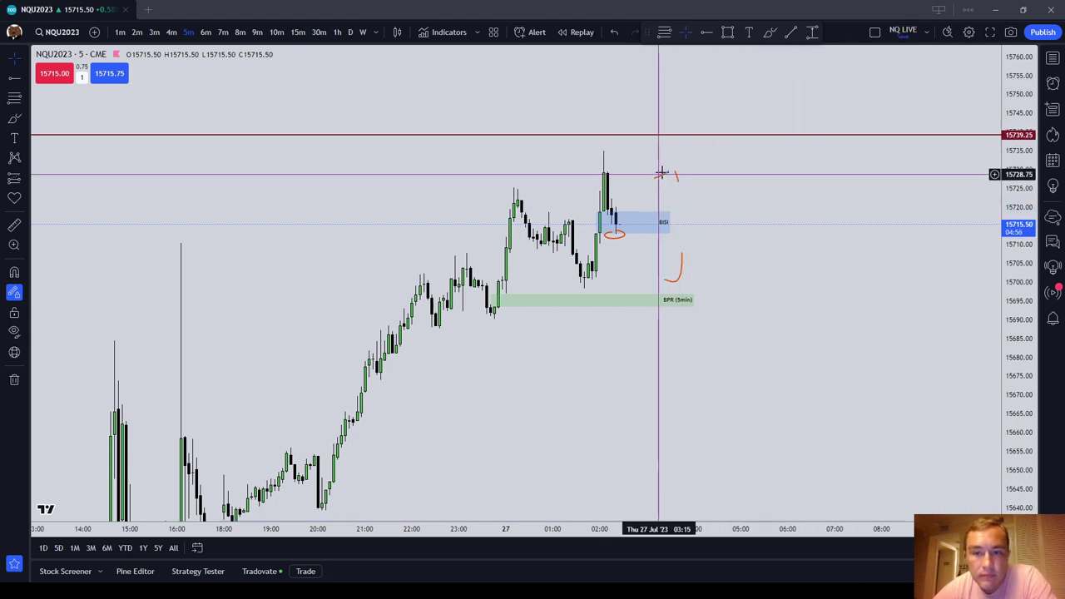
pyautogui.click(681, 173)
pyautogui.click(805, 53)
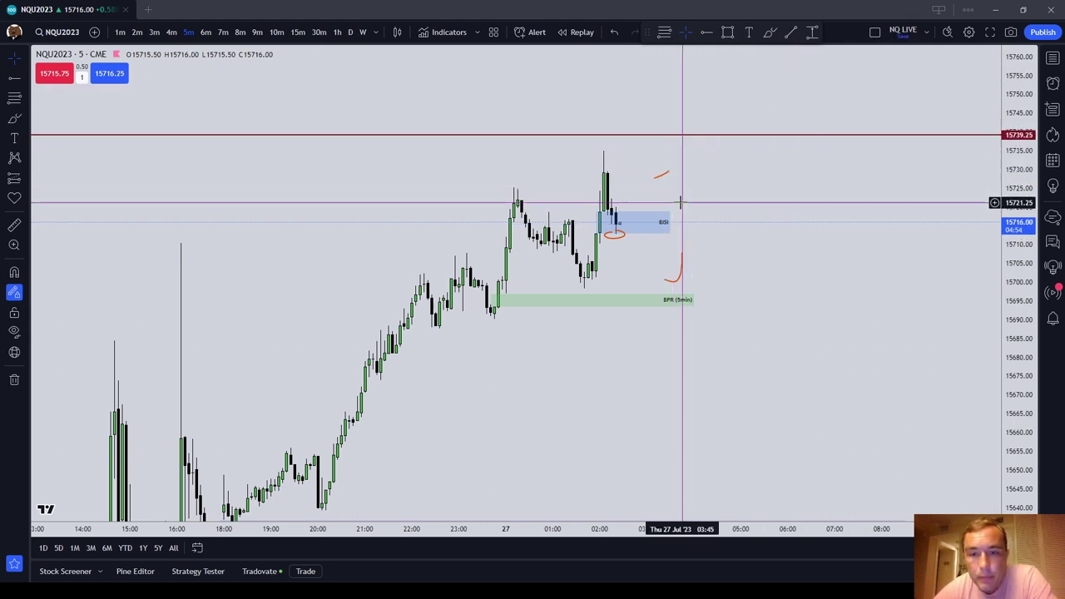
pyautogui.click(661, 172)
pyautogui.click(802, 54)
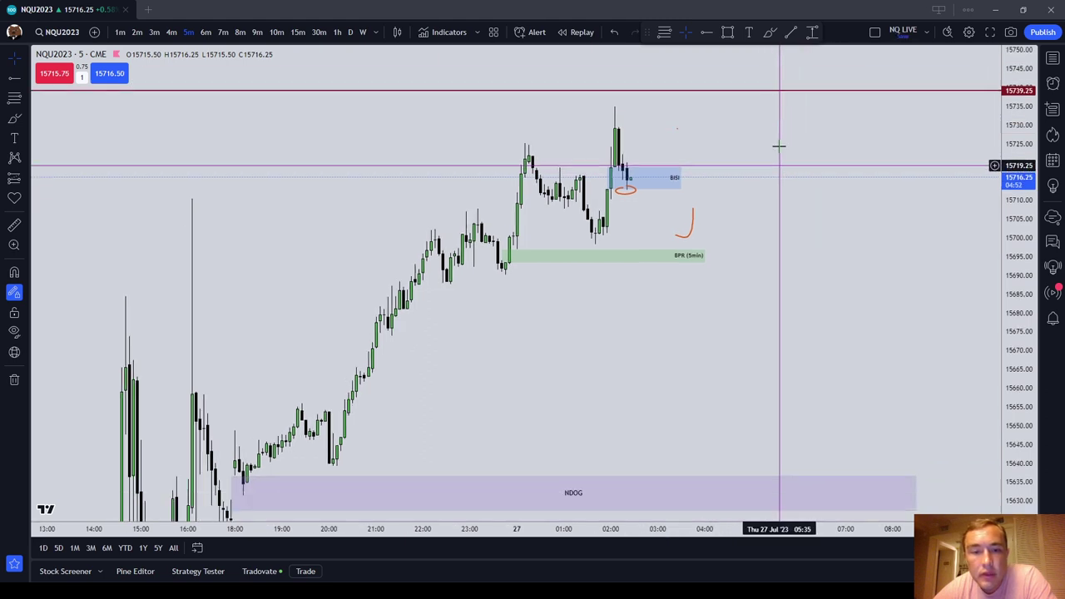
# - Compare the BISI and BPR zones on the 10-minute, 1-minute and 5-minute charts
pyautogui.click(277, 32)
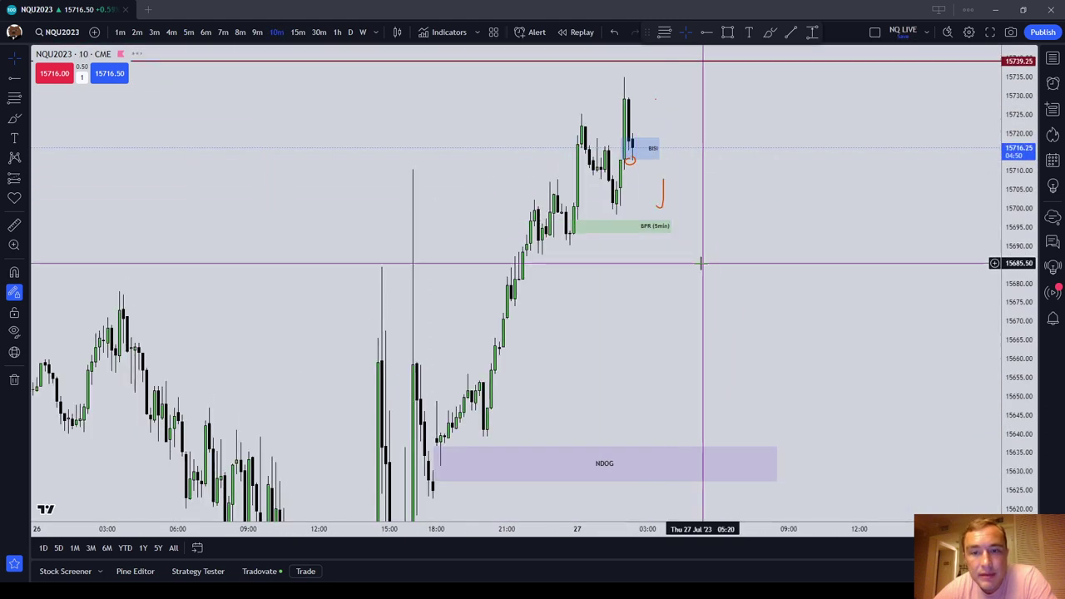
pyautogui.click(124, 32)
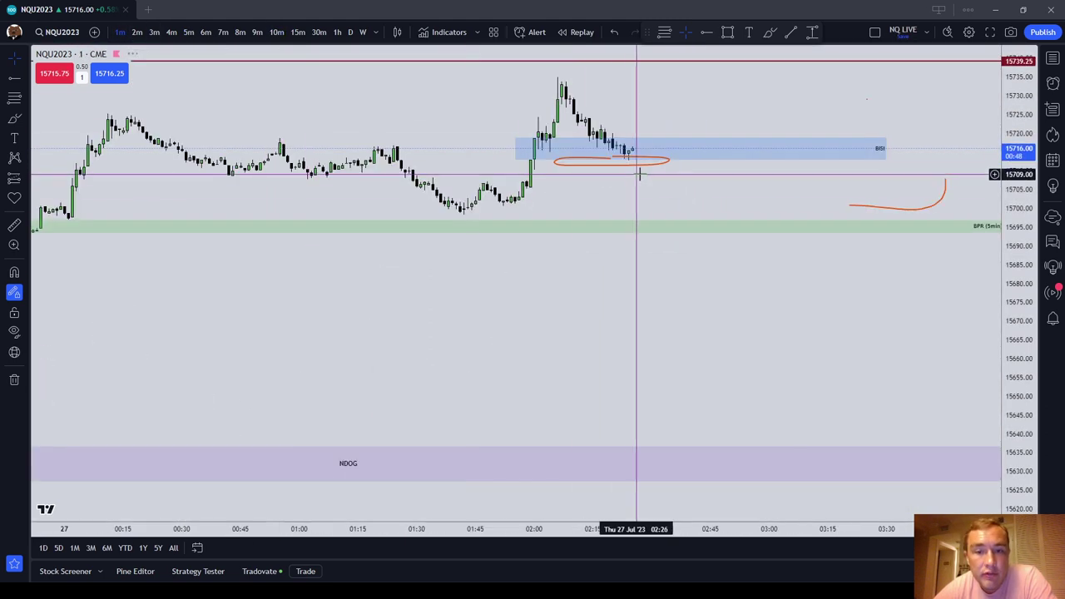
pyautogui.click(189, 33)
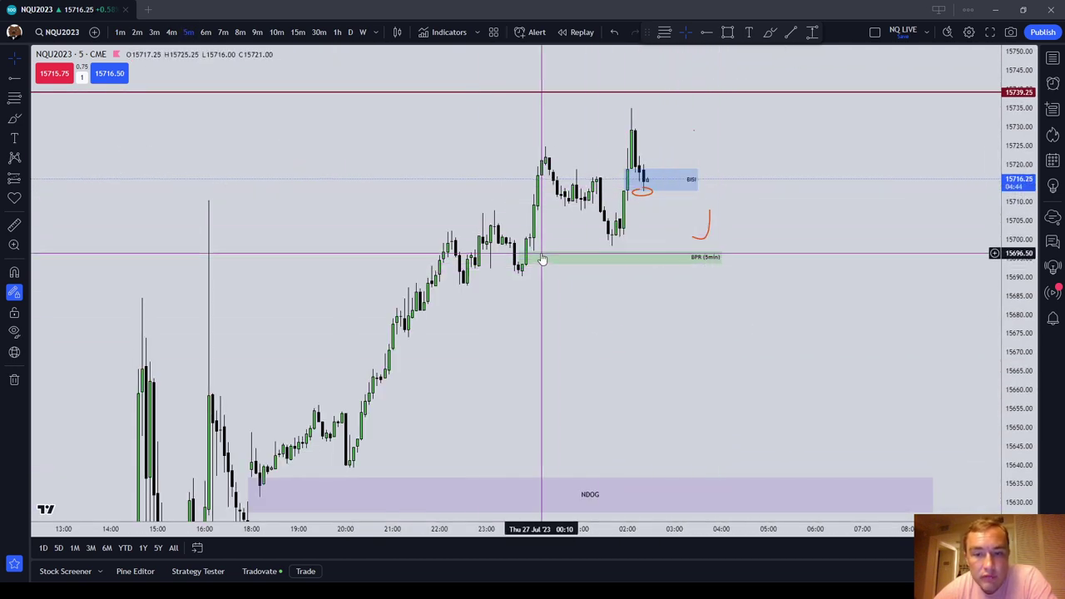
pyautogui.click(705, 258)
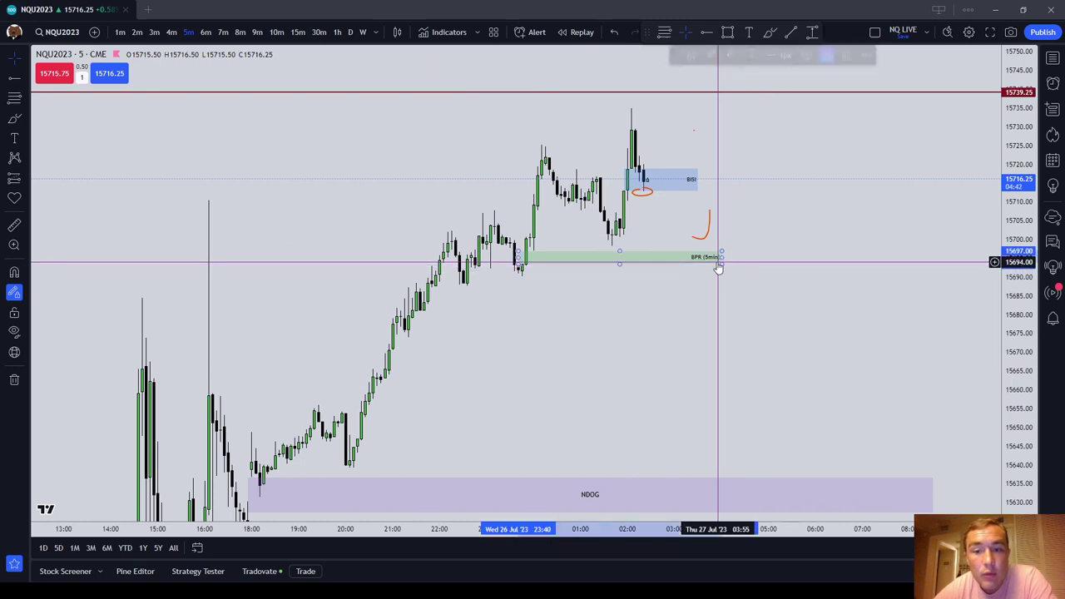
pyautogui.click(749, 198)
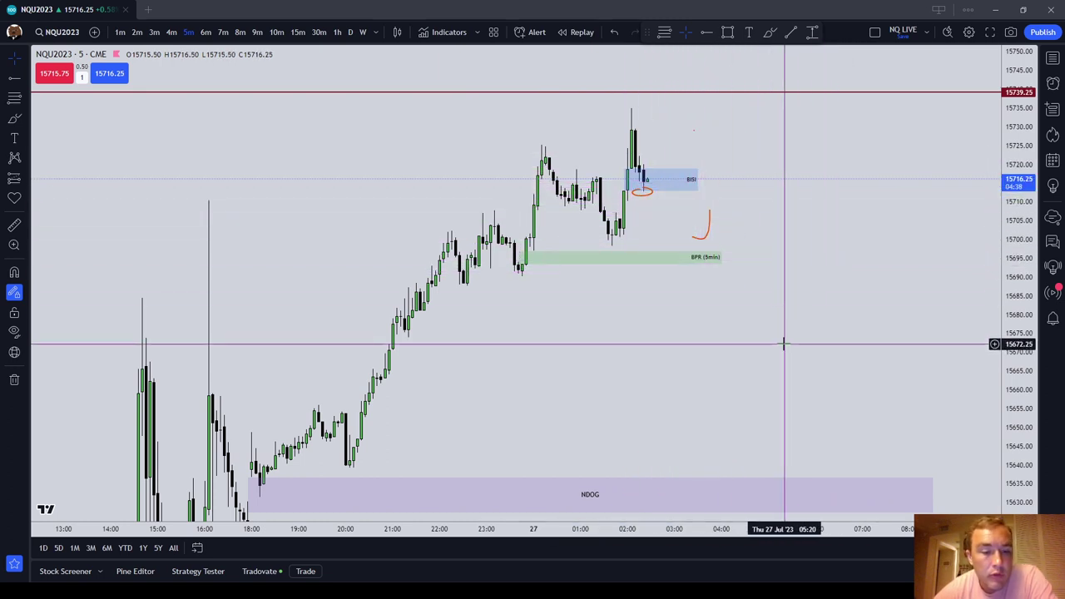
pyautogui.scroll(1, 784, 343)
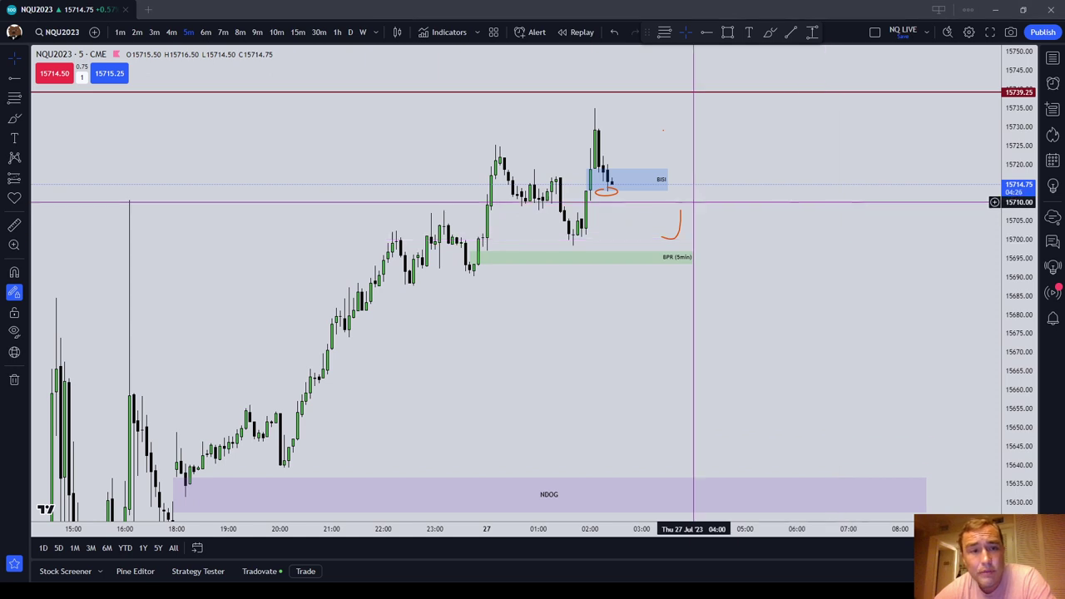
# - Examine the NDOG zone and the buyside and sellside liquidity levels on the 1-hour, 30-minute and 5-minute charts
pyautogui.click(337, 32)
pyautogui.moveTo(1013, 176); pyautogui.dragTo(1013, 354)
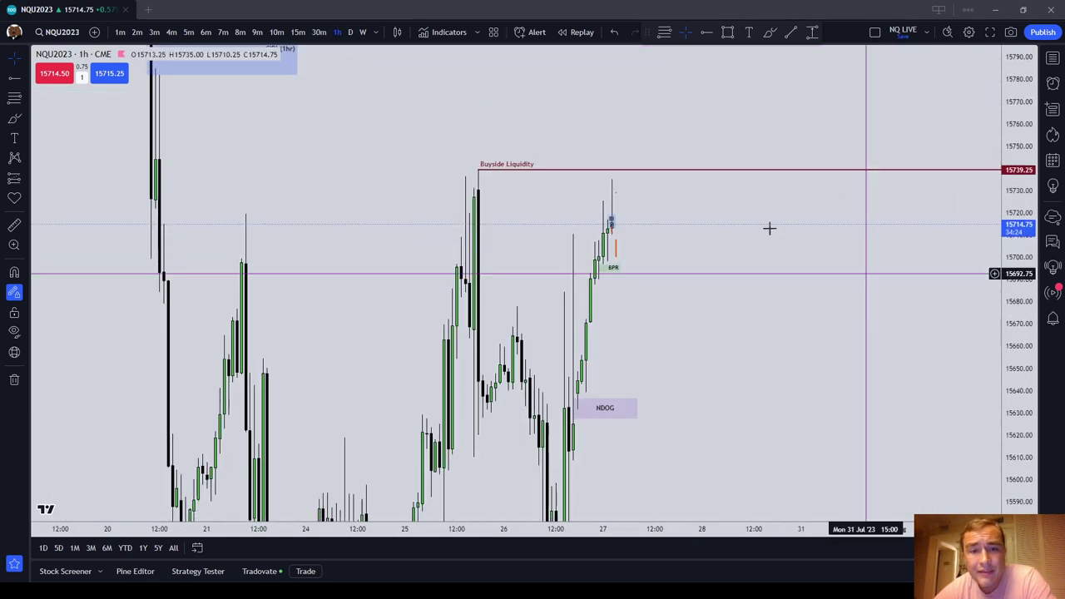
pyautogui.moveTo(819, 409); pyautogui.dragTo(811, 316)
pyautogui.moveTo(1011, 185); pyautogui.dragTo(1028, 301)
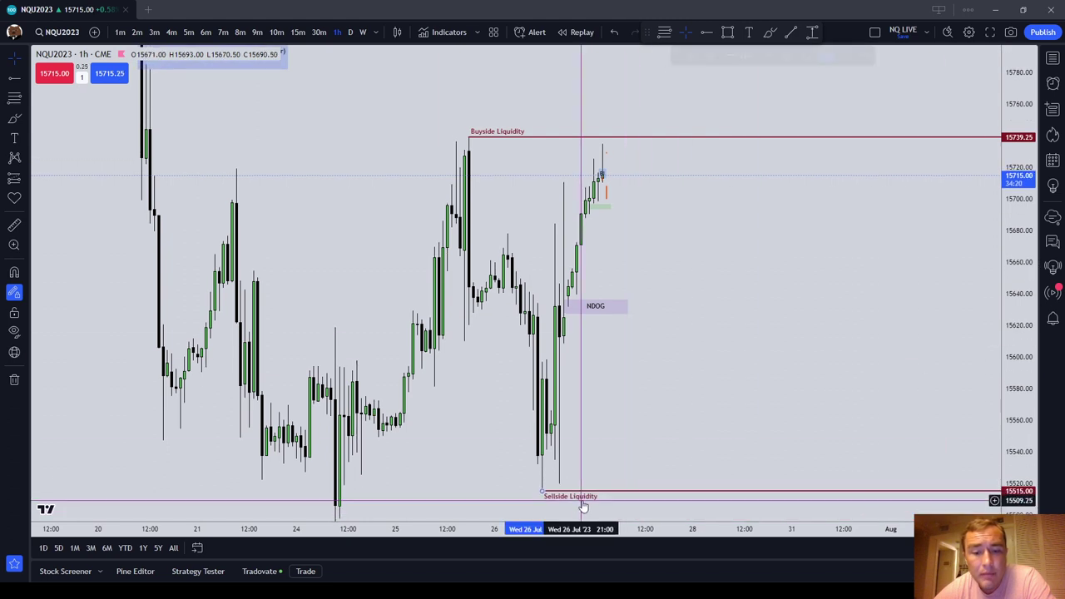
pyautogui.click(321, 31)
pyautogui.click(656, 304)
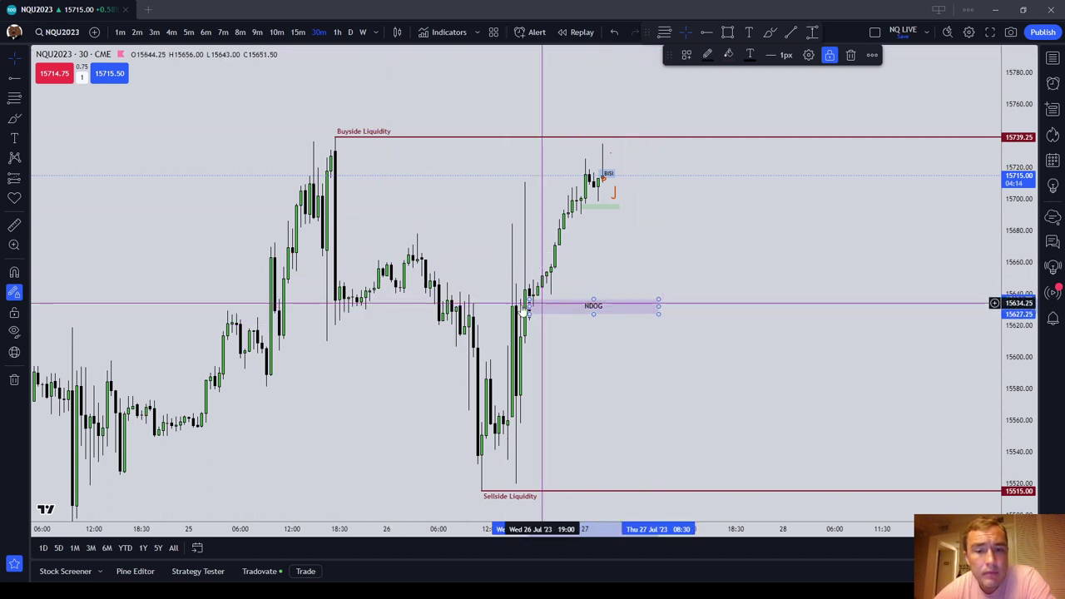
pyautogui.click(190, 32)
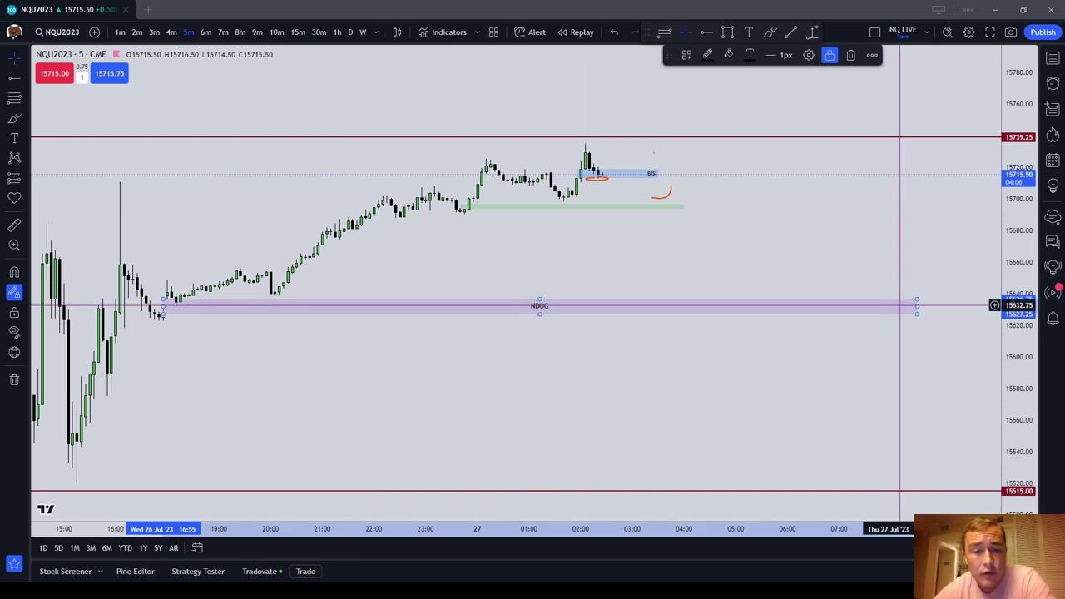
pyautogui.click(683, 323)
pyautogui.click(663, 306)
pyautogui.click(658, 318)
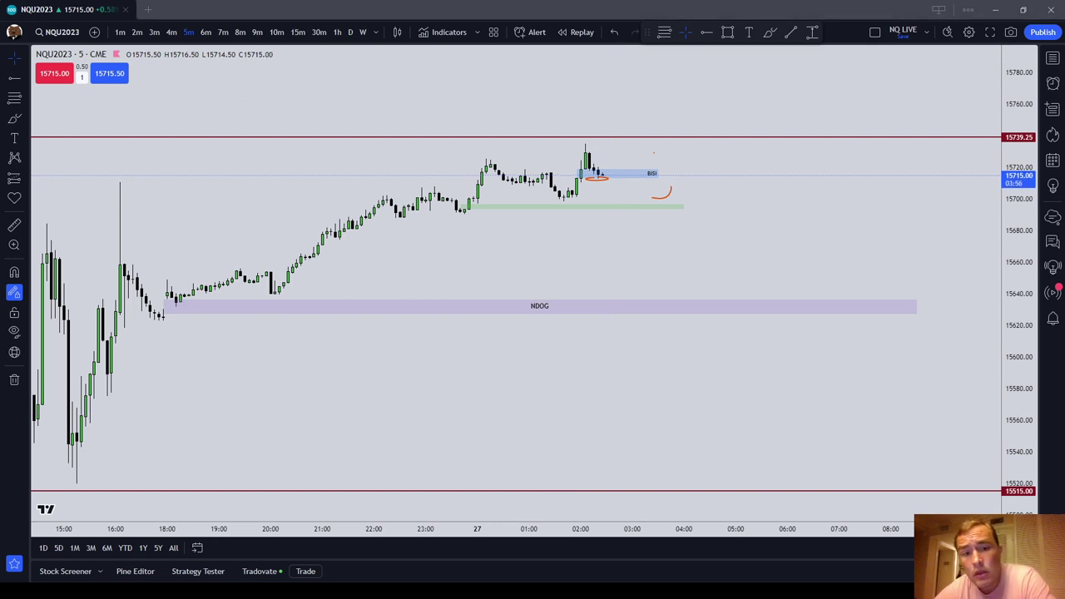
# - Delete the orange circle beneath the BISI zone and the leftover hook-shaped stroke above the BPR rectangle
pyautogui.moveTo(708, 268); pyautogui.dragTo(795, 362)
pyautogui.scroll(-1, 927, 394)
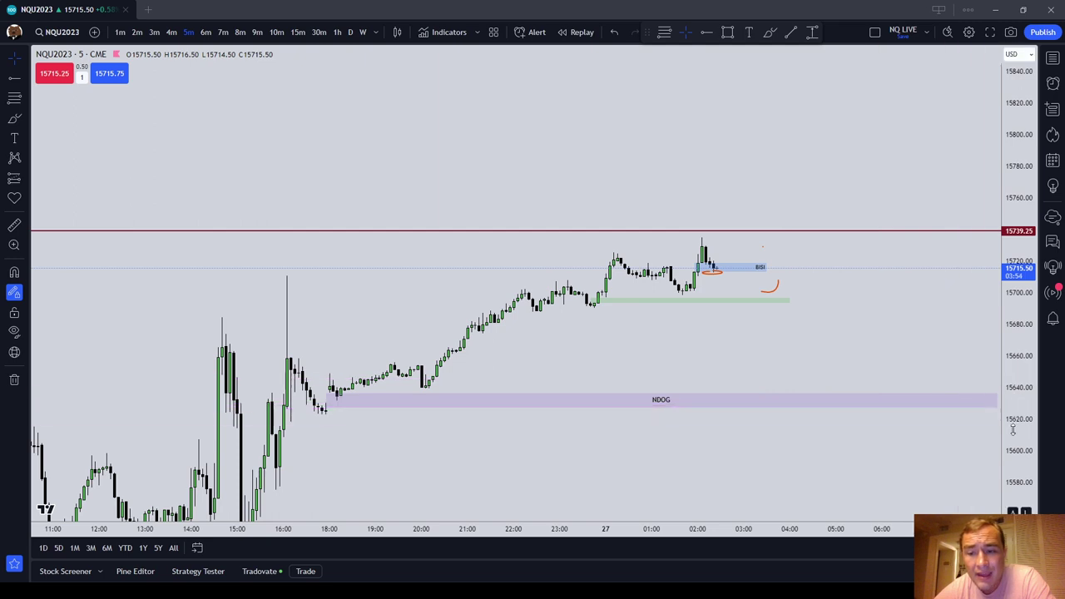
pyautogui.moveTo(1012, 429); pyautogui.dragTo(1010, 115)
pyautogui.scroll(3, 907, 304)
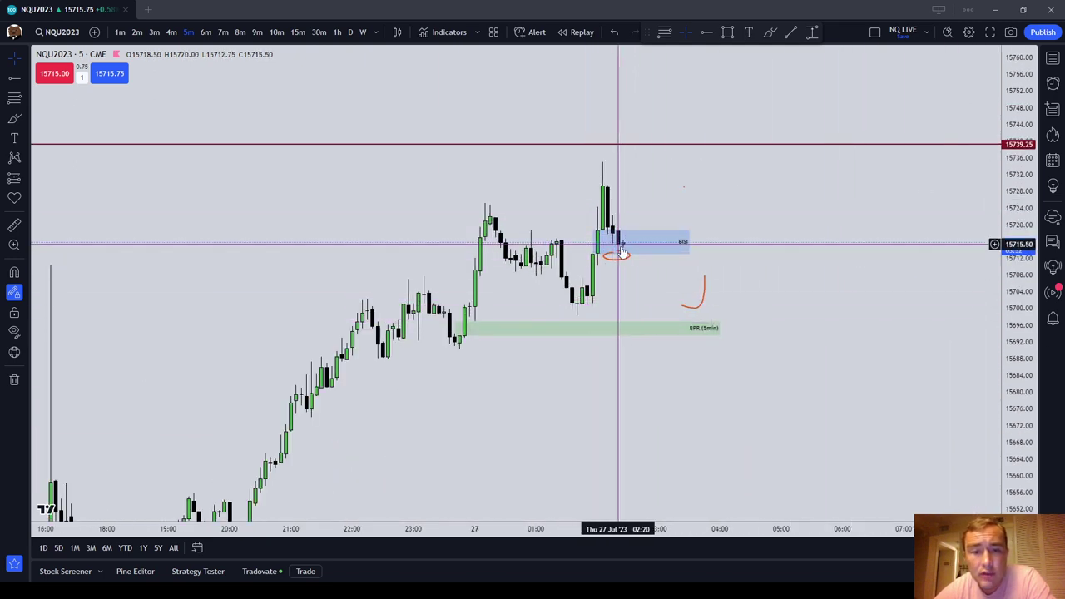
pyautogui.click(808, 53)
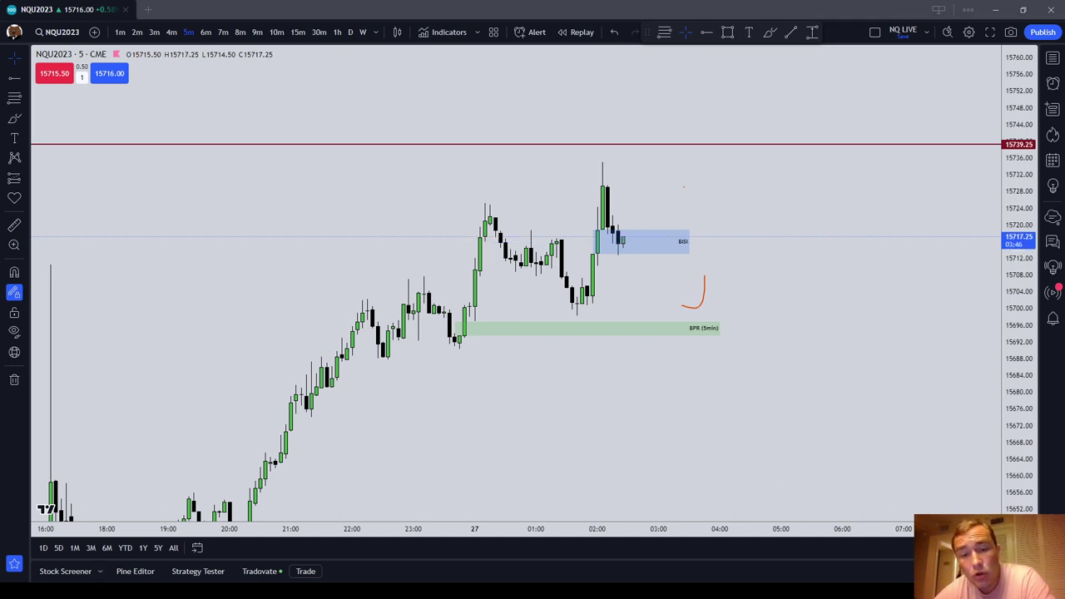
pyautogui.click(704, 285)
pyautogui.click(811, 55)
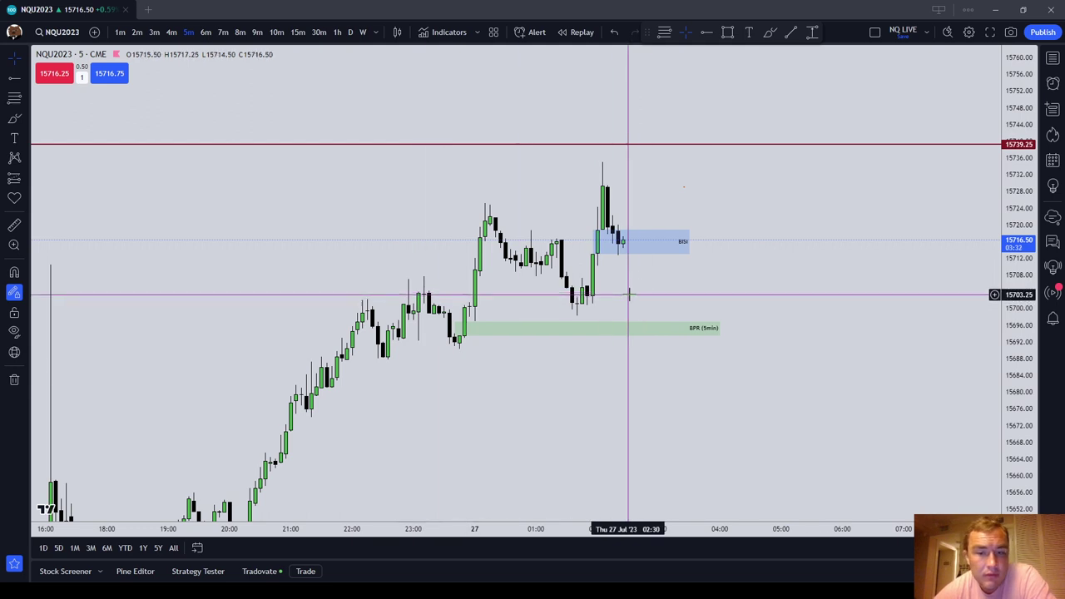
pyautogui.moveTo(637, 297); pyautogui.dragTo(652, 261)
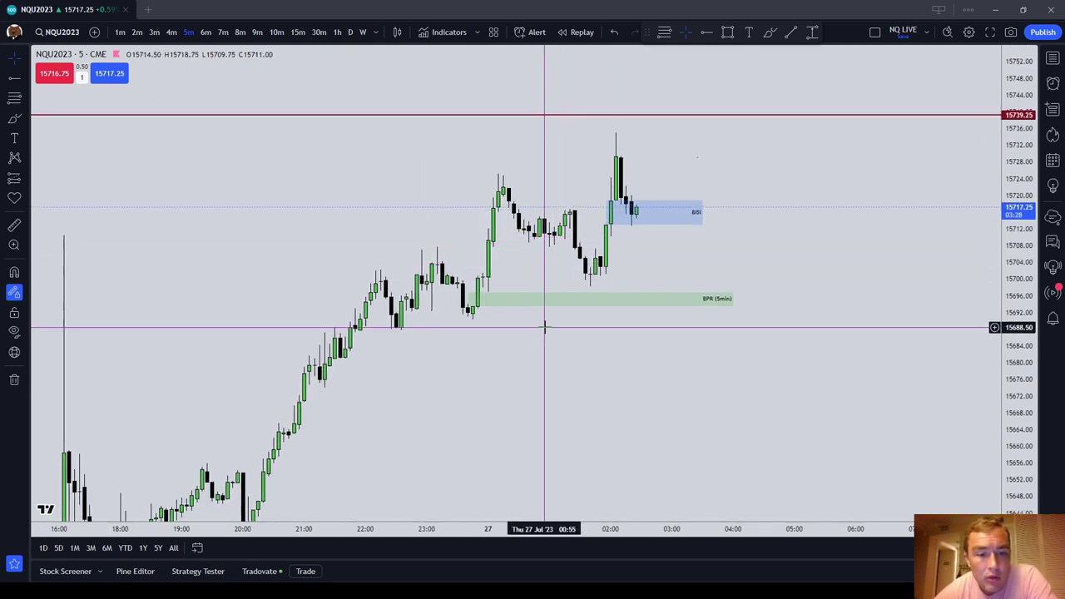
pyautogui.click(15, 99)
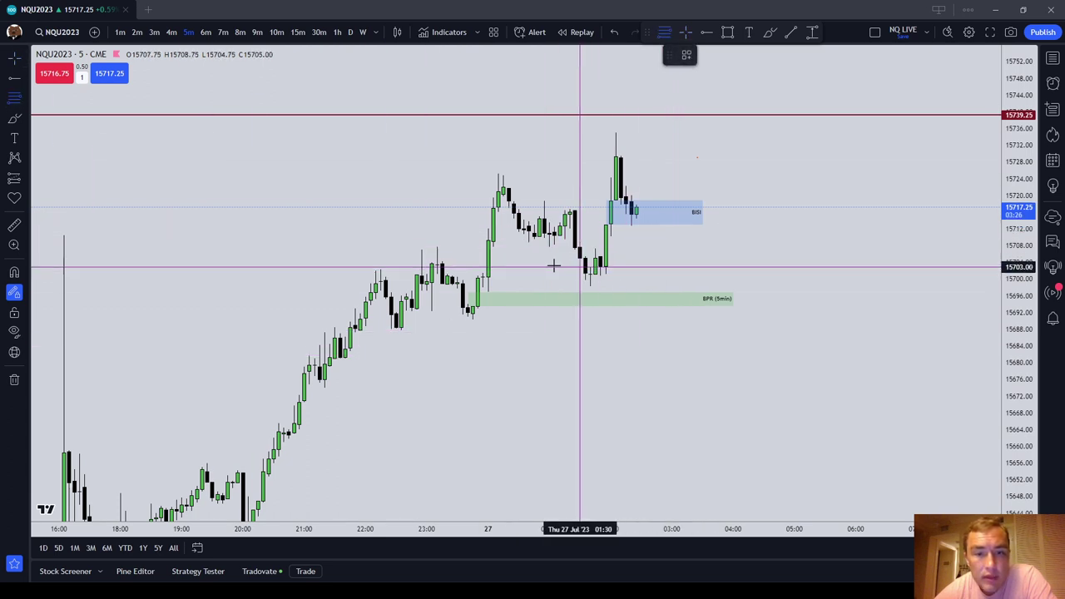
pyautogui.click(12, 273)
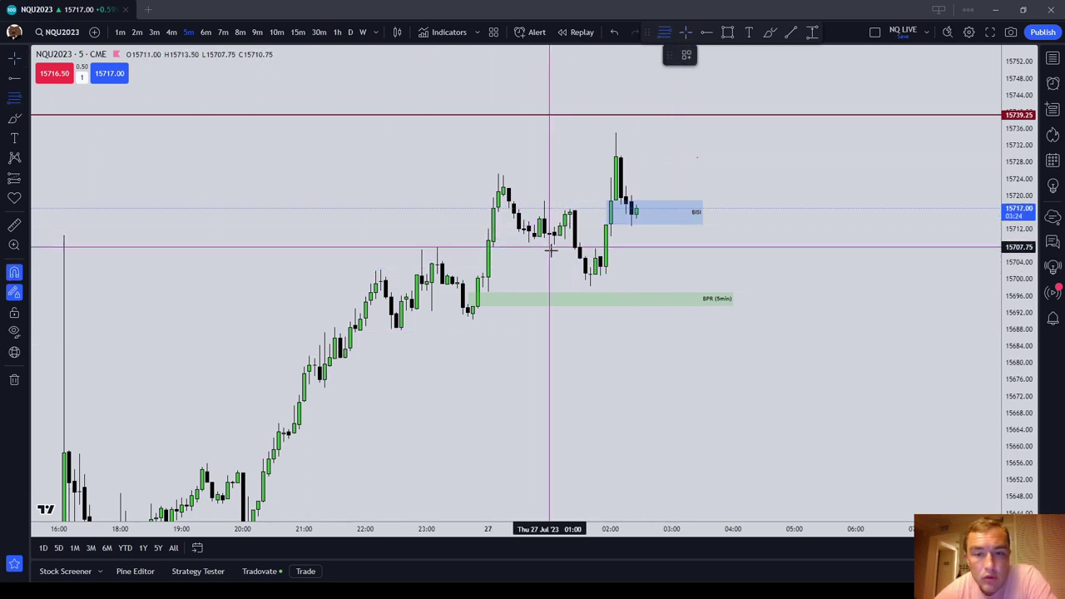
pyautogui.click(572, 220)
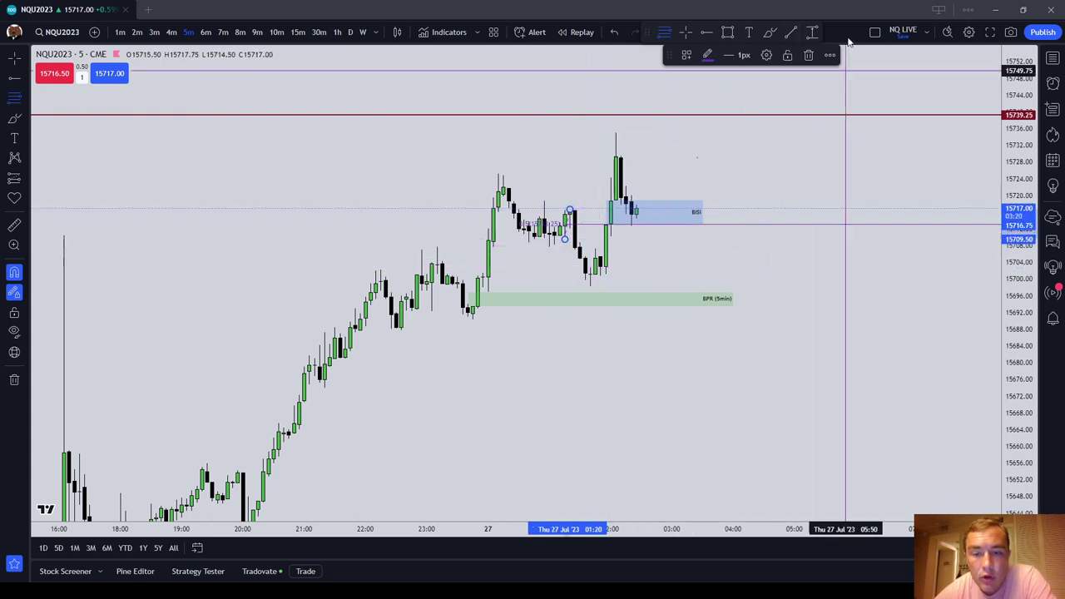
pyautogui.click(805, 55)
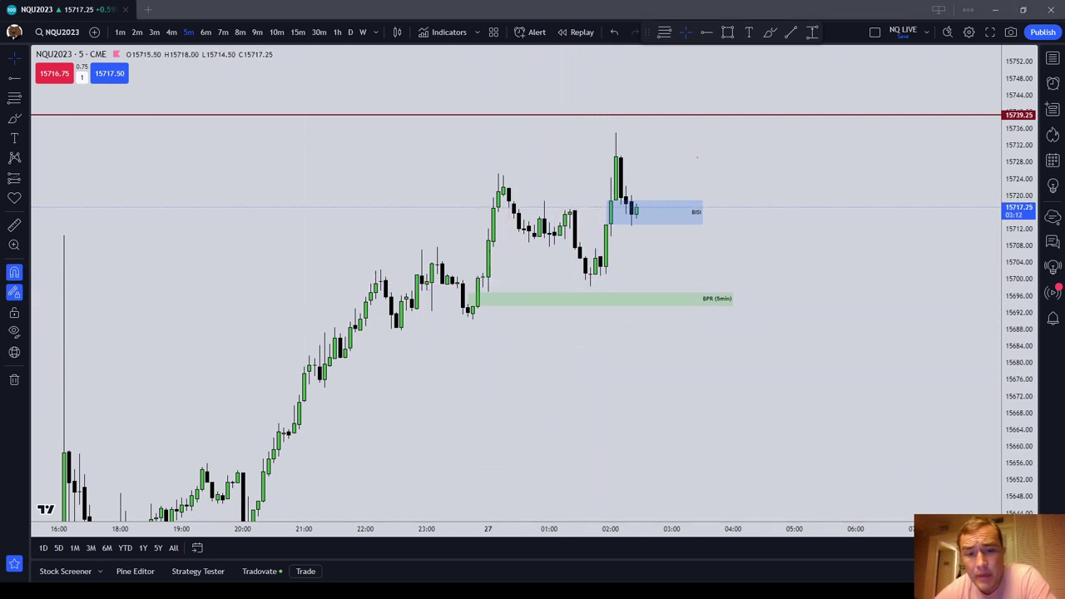
# - Draw a rectangle from 27 July 01:20 between 15716.75 and 15698.25, extending its end to 05:05
pyautogui.moveTo(544, 430); pyautogui.dragTo(513, 429)
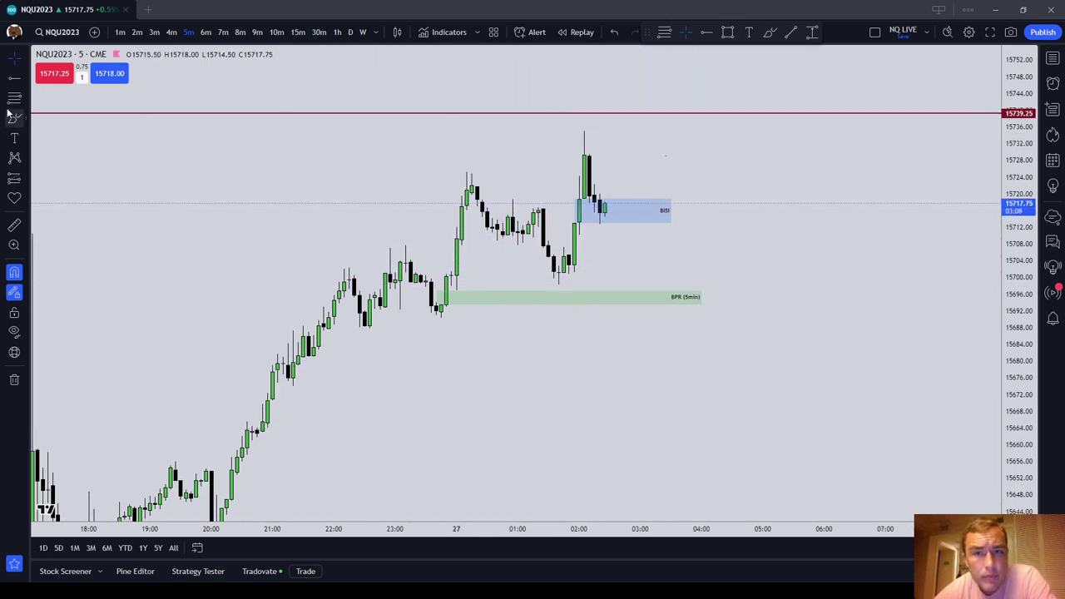
pyautogui.click(729, 33)
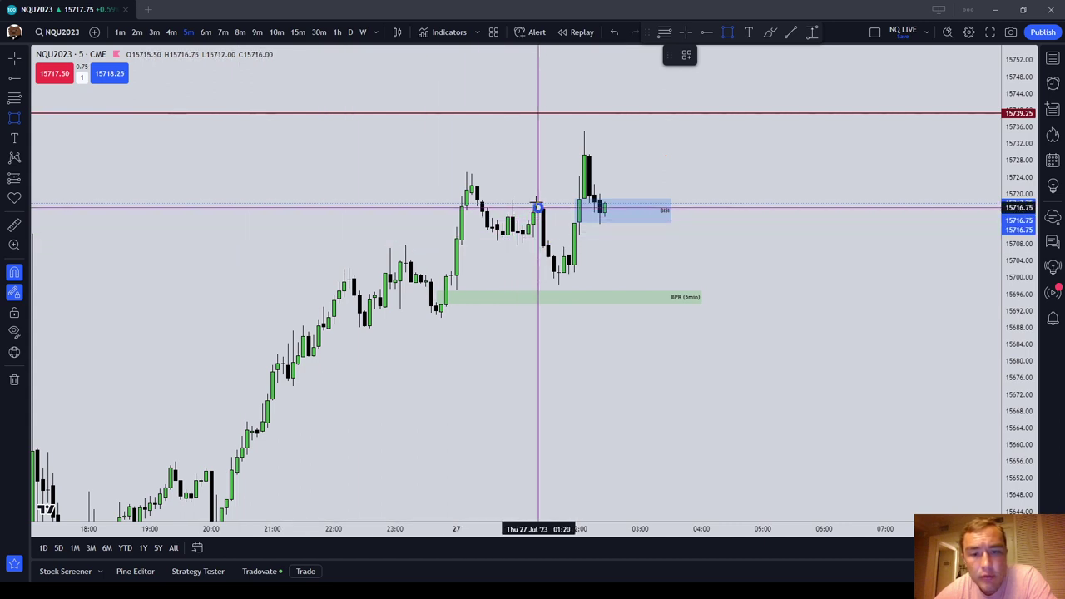
pyautogui.moveTo(540, 208); pyautogui.dragTo(554, 297)
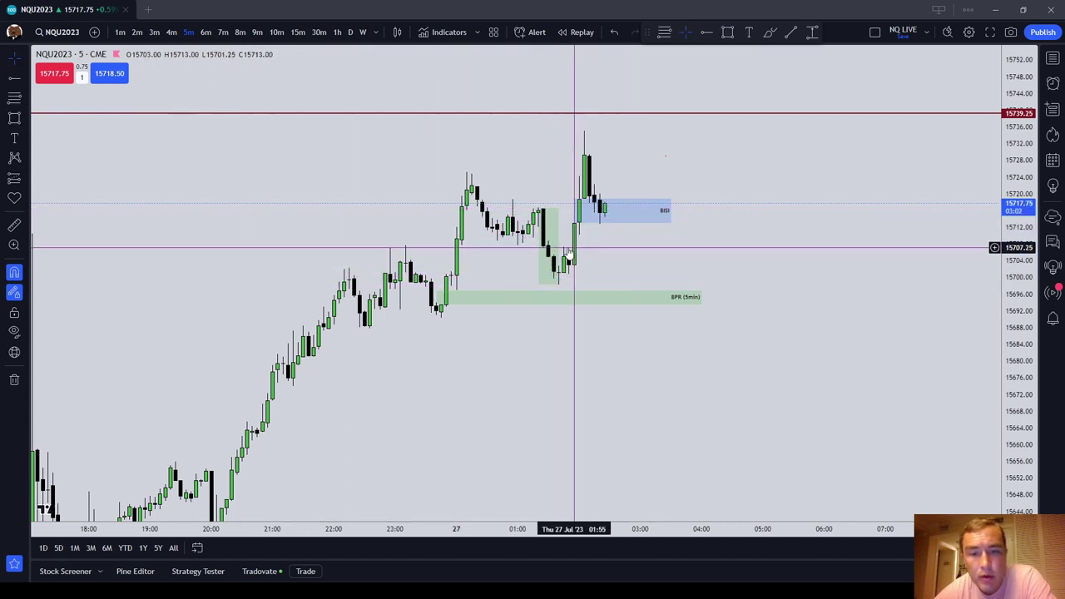
pyautogui.moveTo(554, 243); pyautogui.dragTo(767, 226)
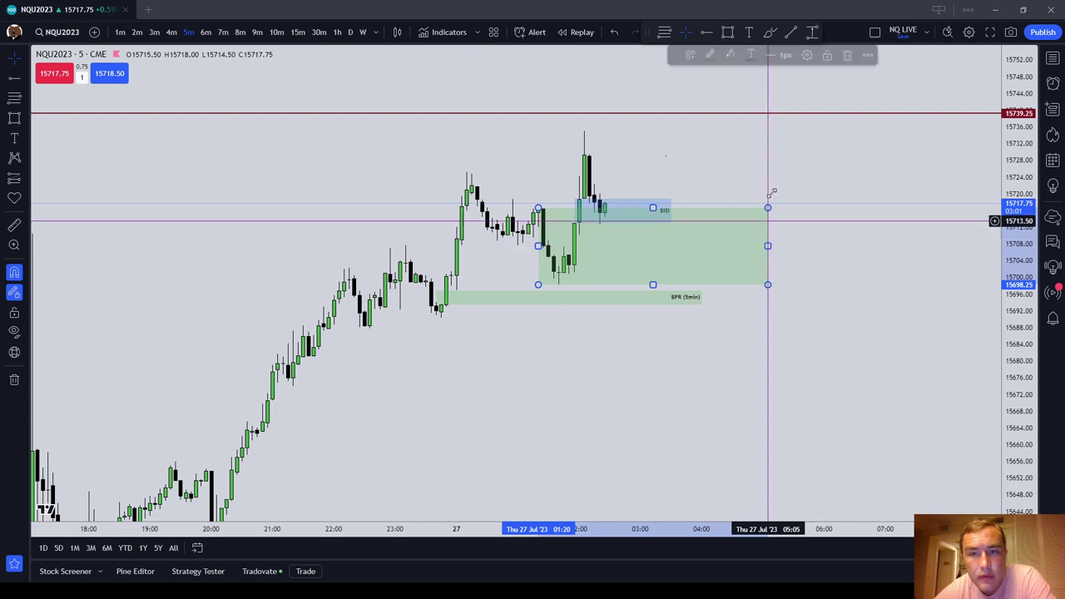
# - Fill the new rectangle with yellow and move its upper starting corner to the high of the 01:45 candle
pyautogui.click(728, 54)
pyautogui.click(754, 93)
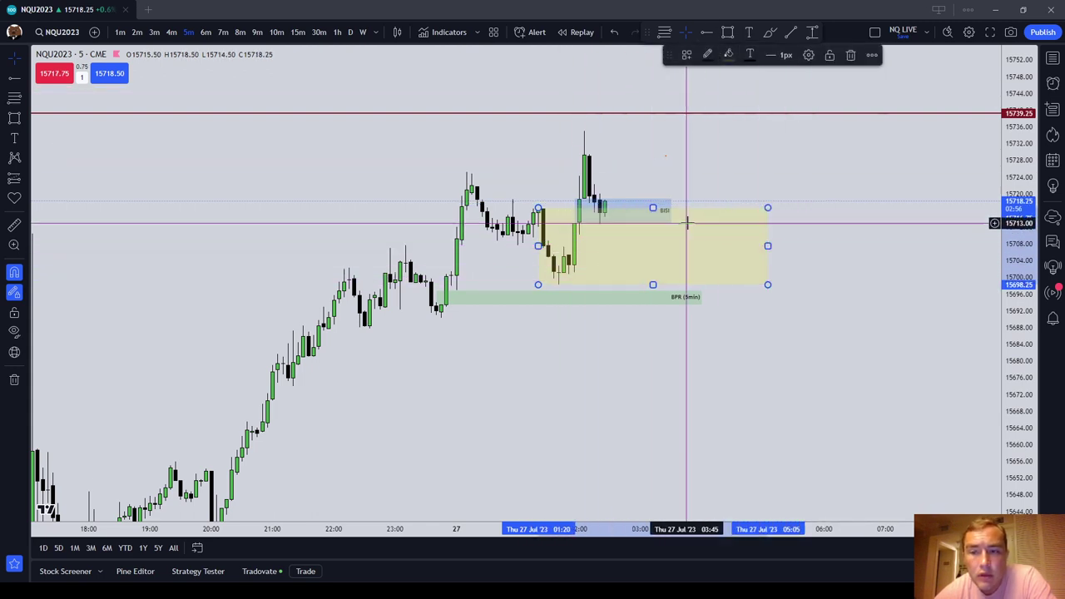
pyautogui.click(727, 171)
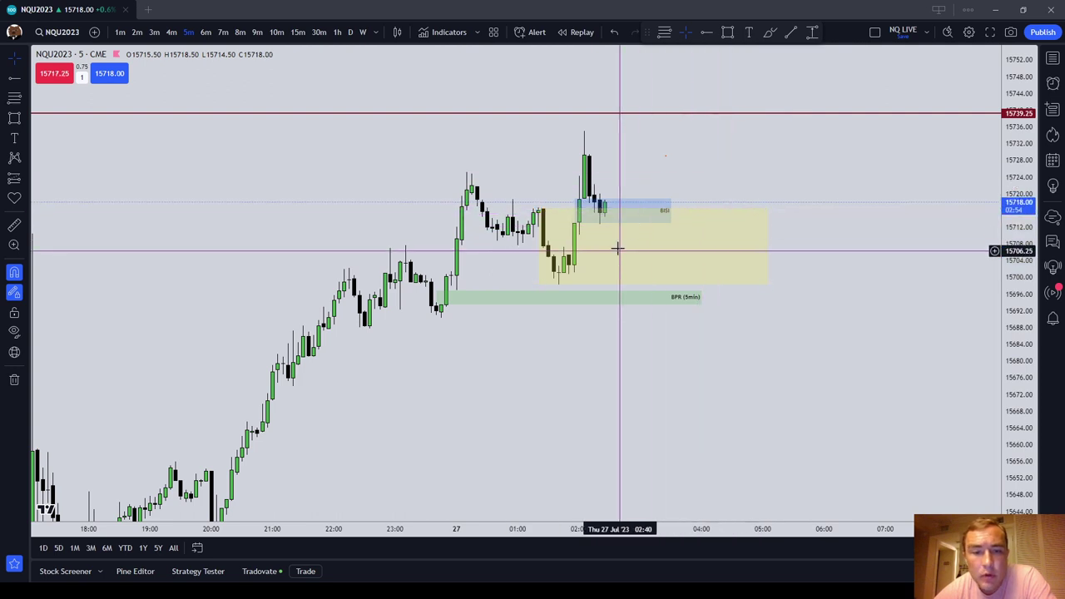
pyautogui.moveTo(538, 207); pyautogui.dragTo(563, 247)
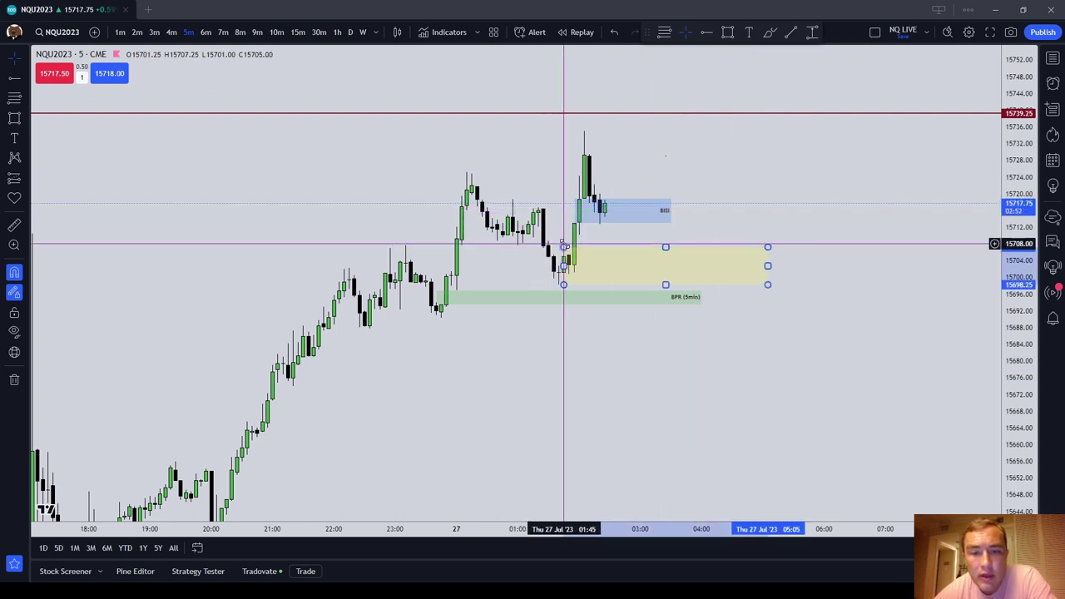
# - Move the yellow rectangle's lower starting corner to 27 July 01:20 at 15701.00 and label the rectangle "-Breaker (5min)"
pyautogui.moveTo(563, 284); pyautogui.dragTo(538, 273)
pyautogui.click(665, 158)
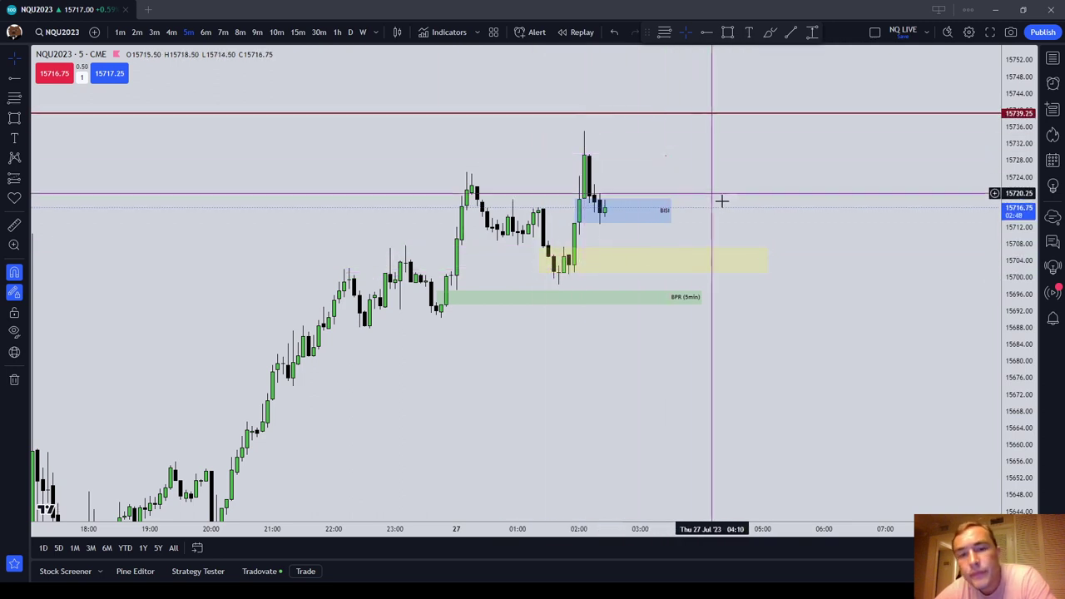
pyautogui.doubleClick(727, 252)
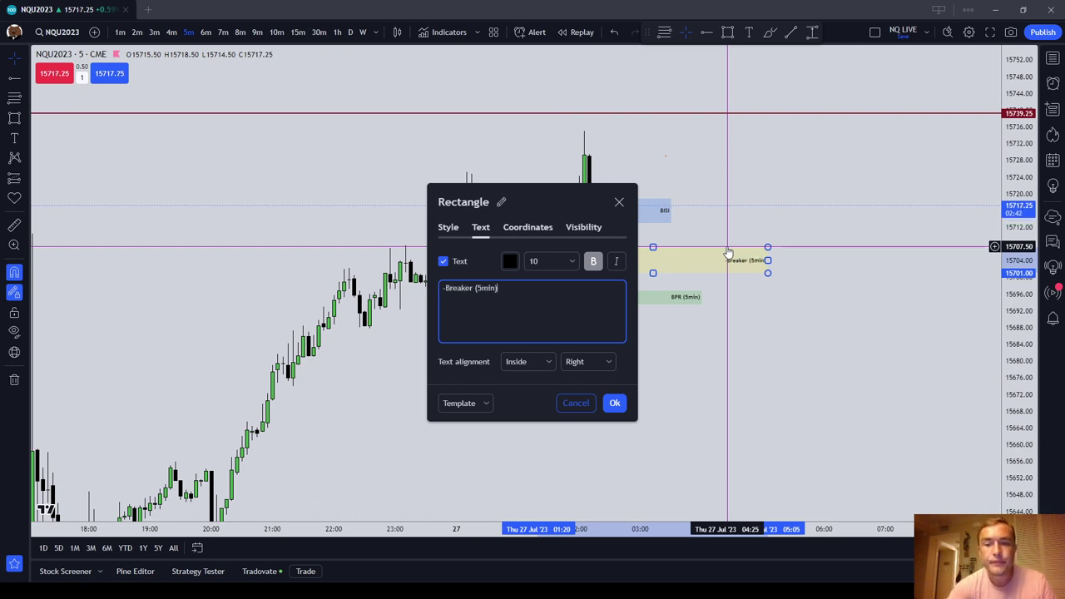
pyautogui.click(614, 403)
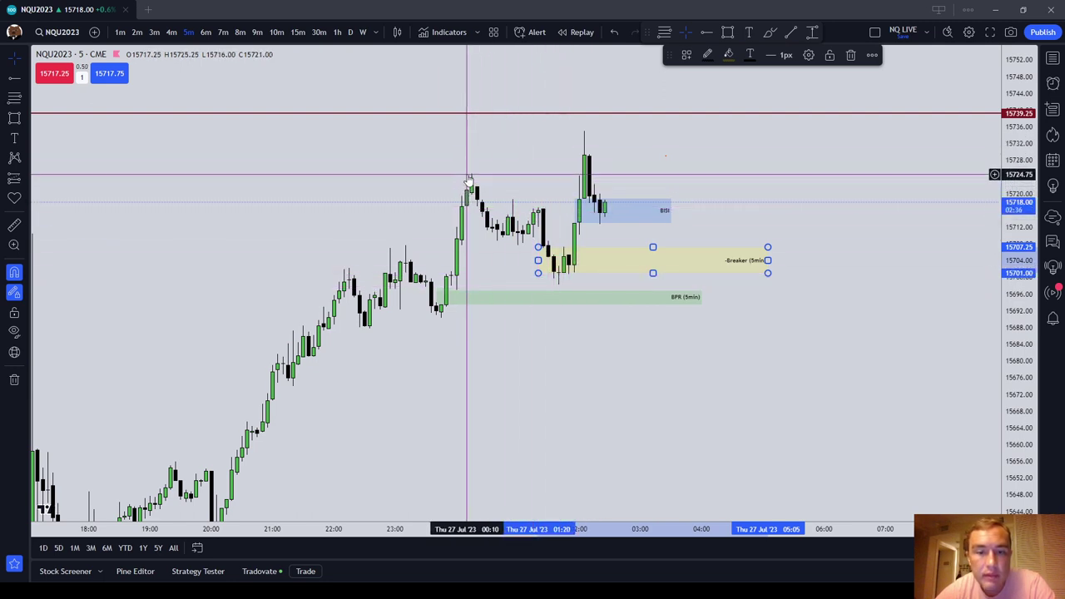
# - Lock the yellow breaker rectangle in place and deselect it
pyautogui.click(828, 55)
pyautogui.rightClick(782, 200)
pyautogui.click(713, 157)
pyautogui.click(594, 274)
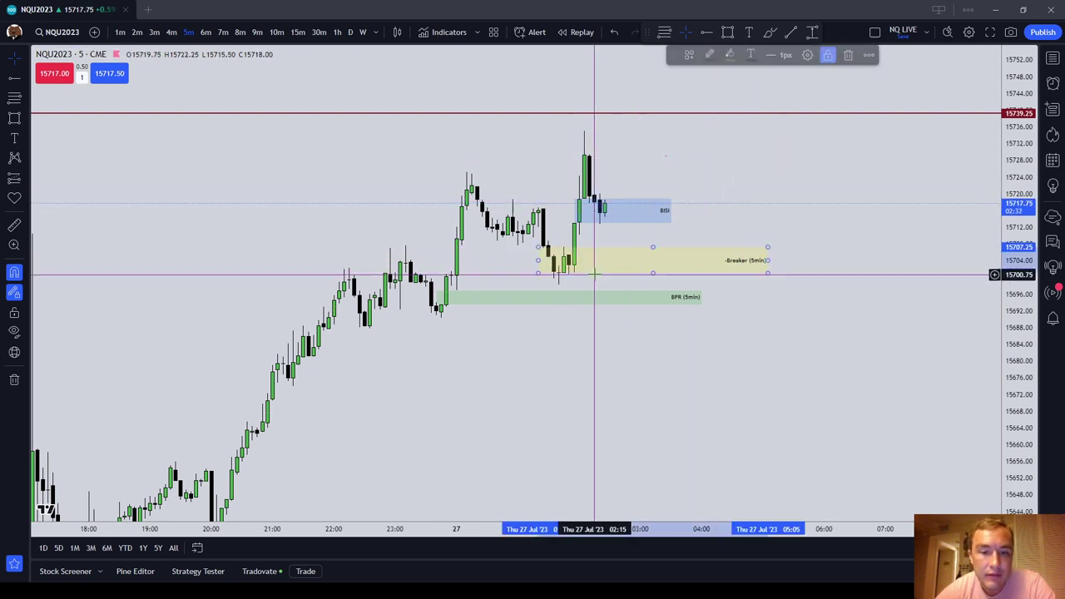
pyautogui.click(779, 340)
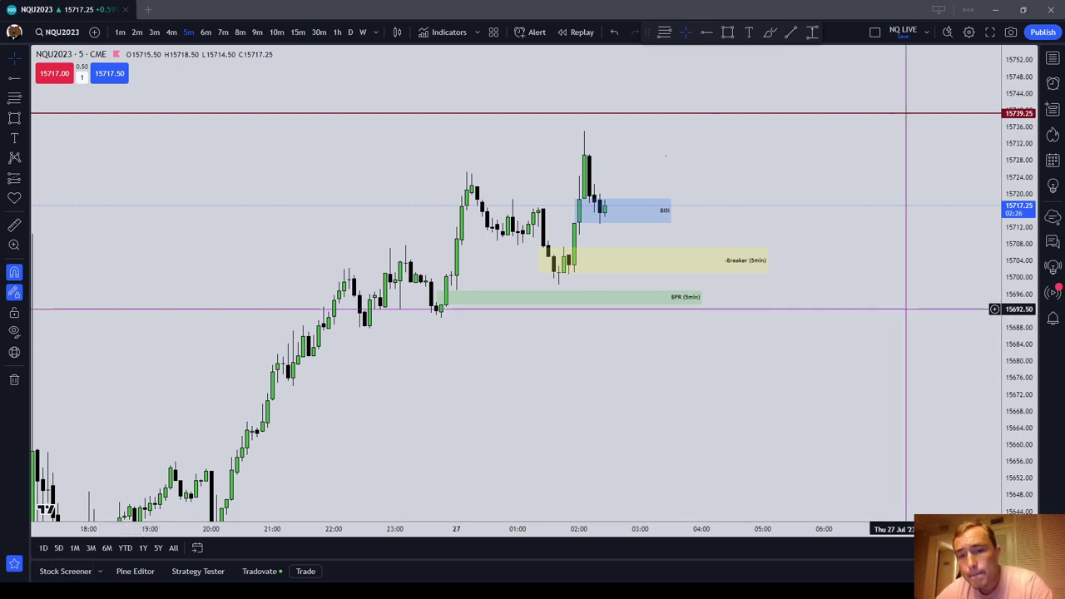
# - Examine the NDOG, BISI, Breaker and BPR zones on the 30-minute, 6-minute and 5-minute charts
pyautogui.click(323, 32)
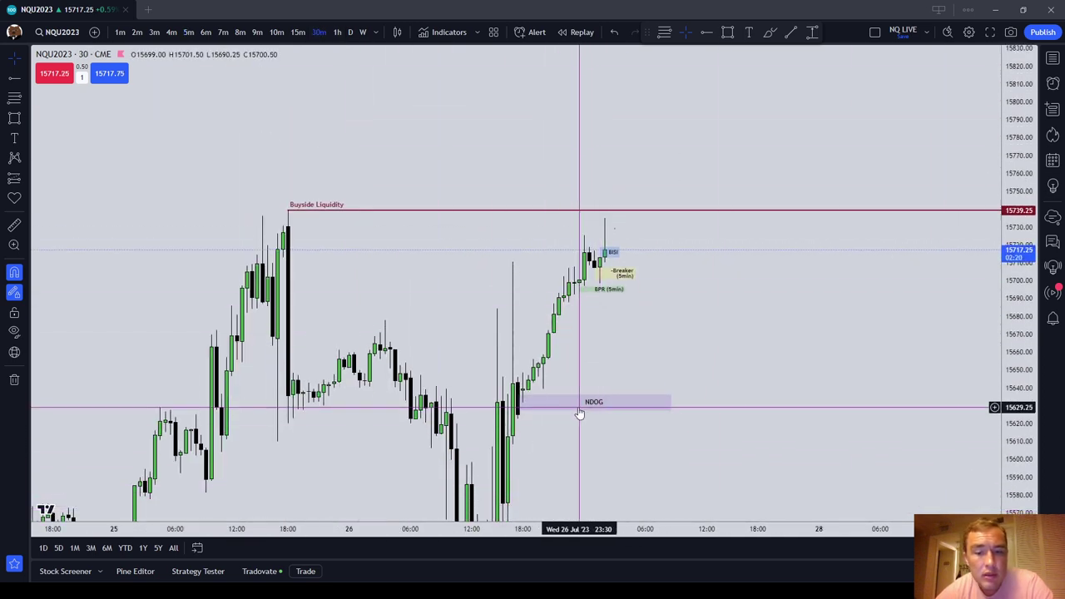
pyautogui.click(647, 411)
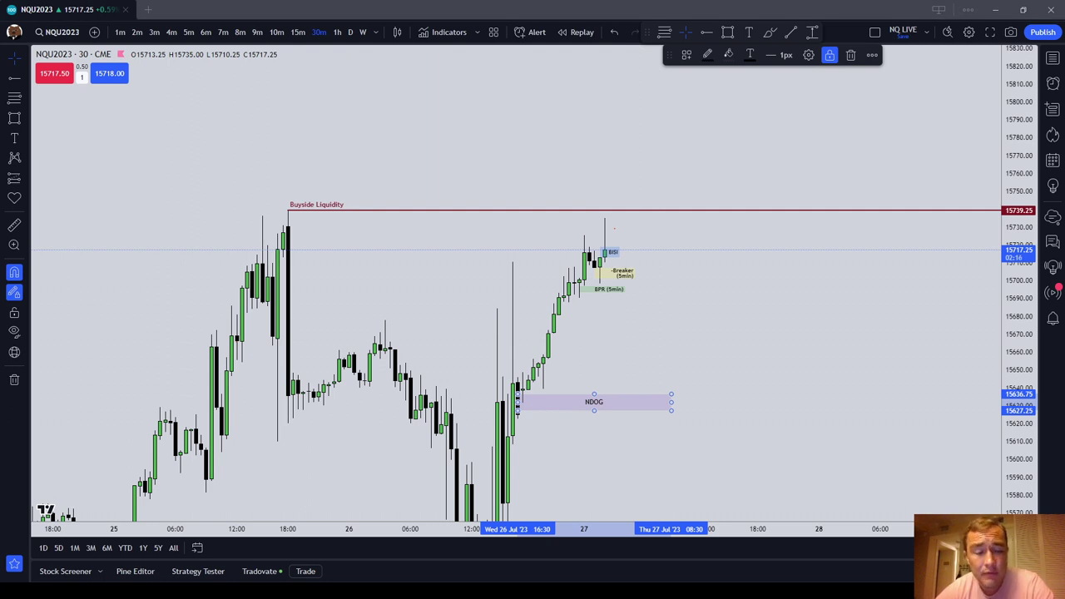
pyautogui.click(239, 32)
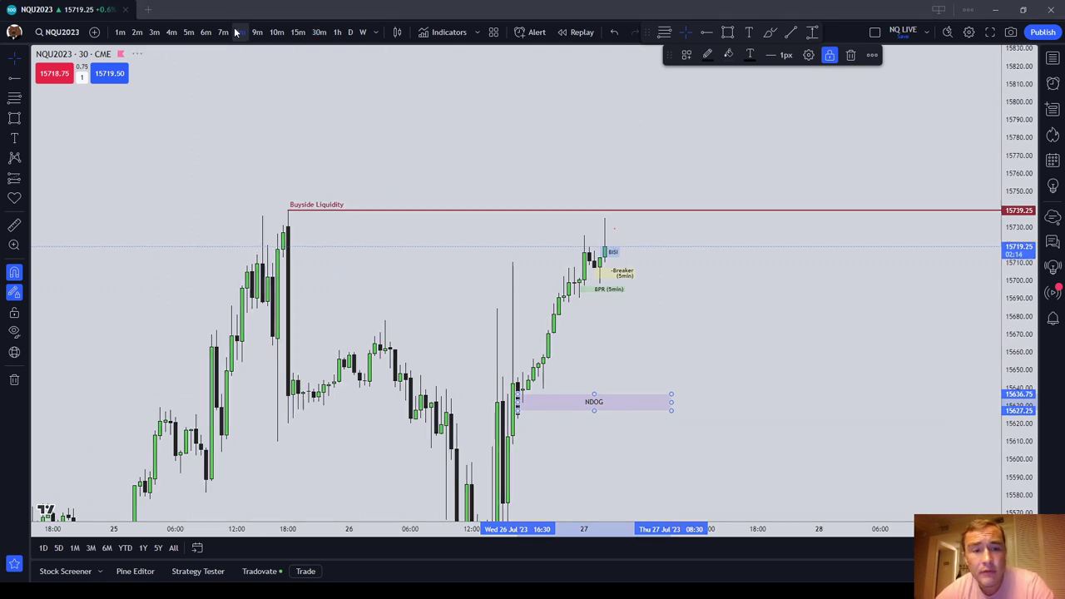
pyautogui.click(206, 32)
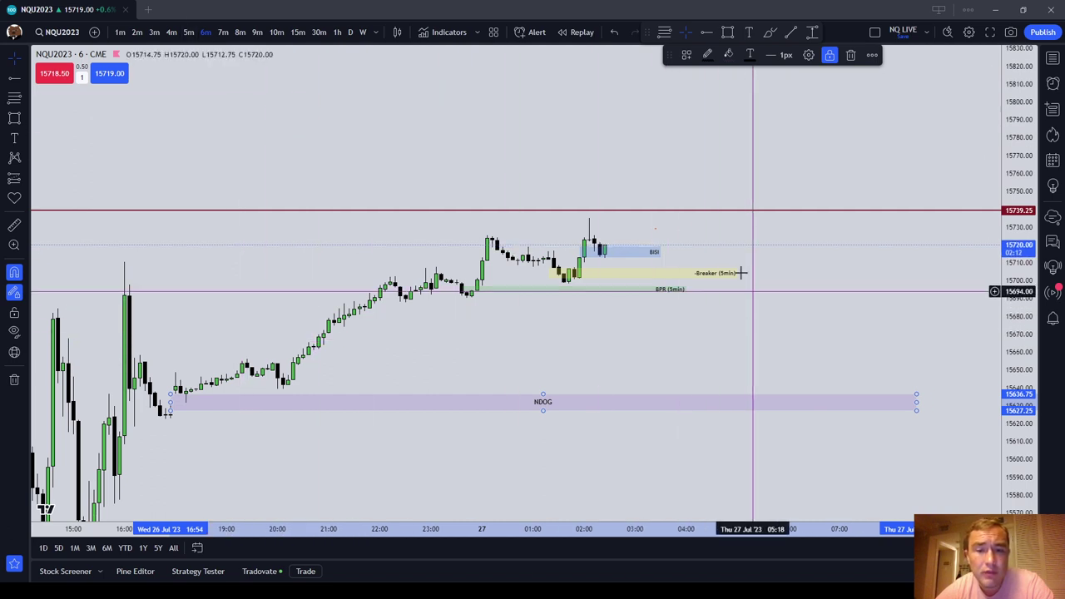
pyautogui.scroll(-1, 654, 258)
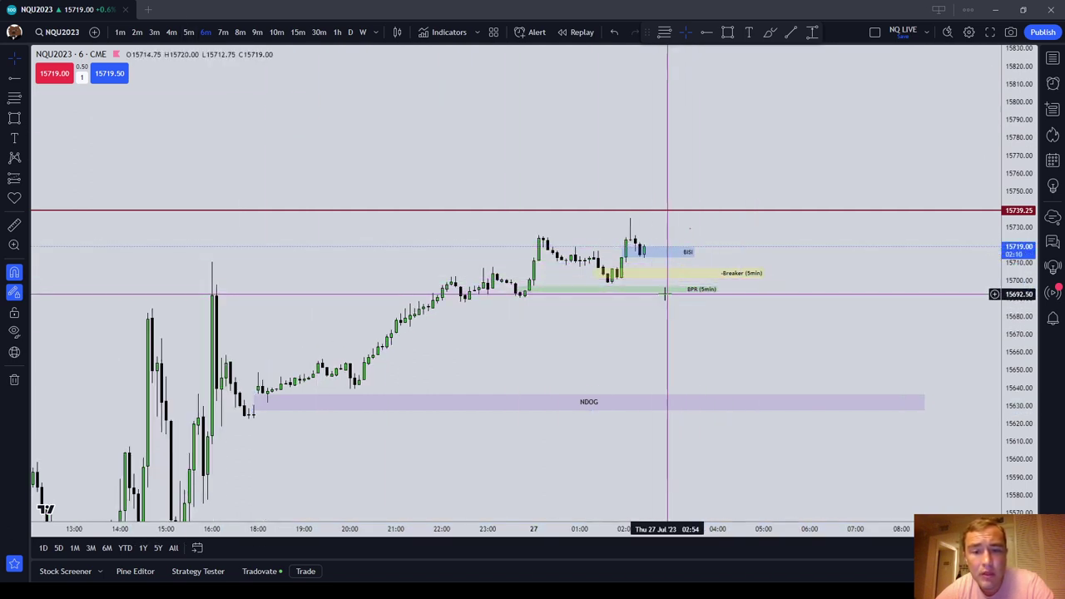
pyautogui.click(677, 251)
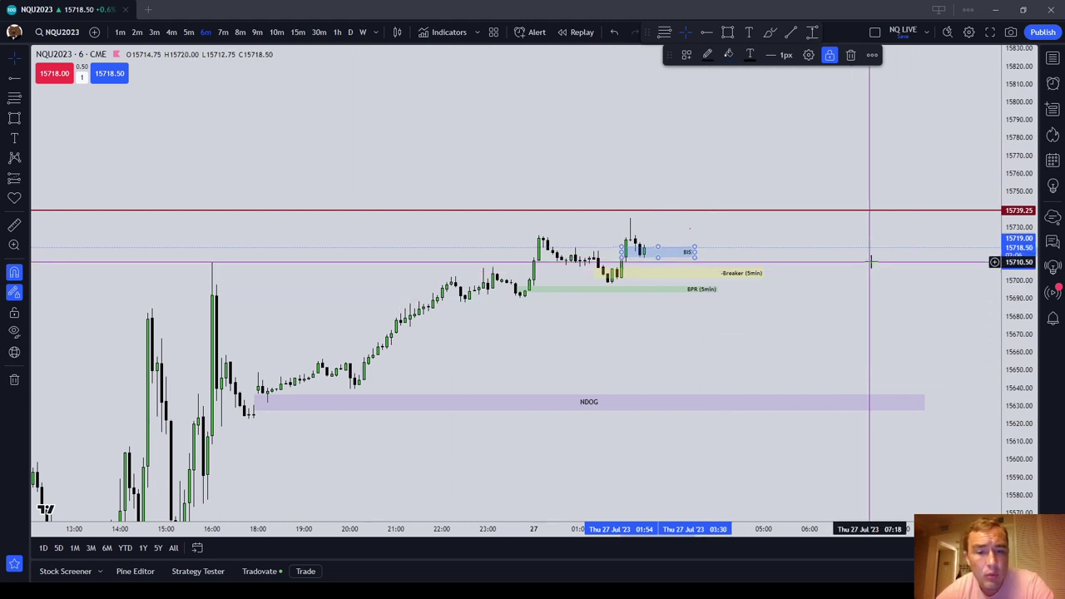
pyautogui.click(188, 32)
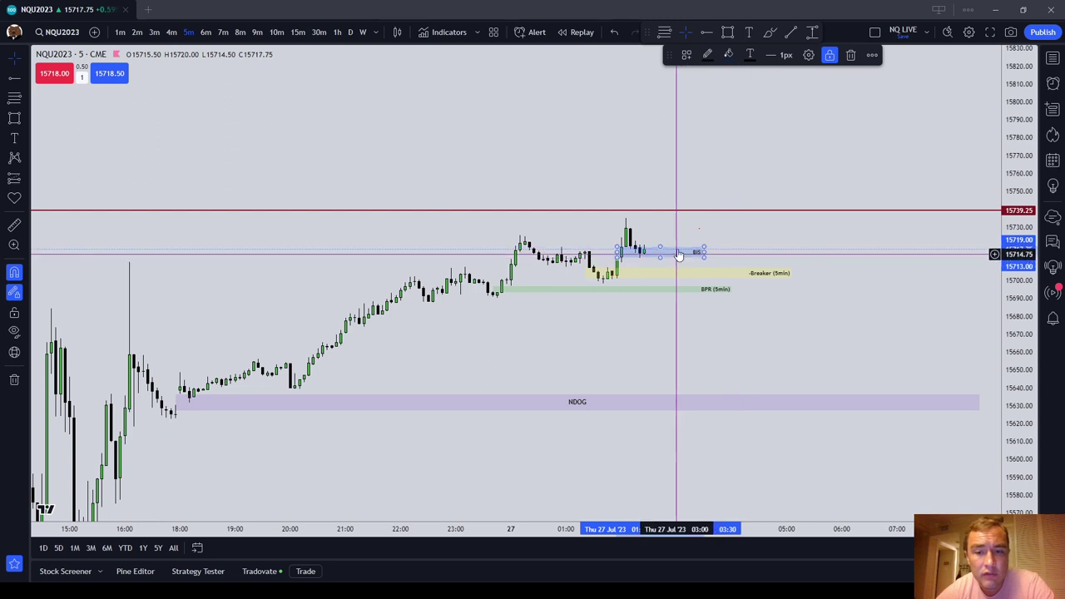
pyautogui.click(686, 351)
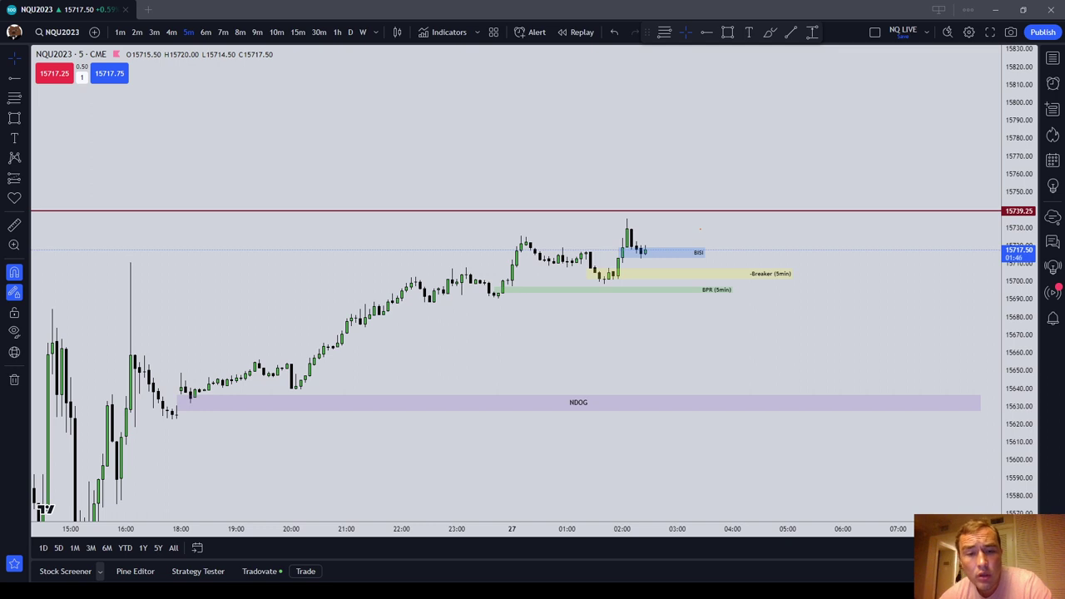
pyautogui.scroll(-3, 688, 357)
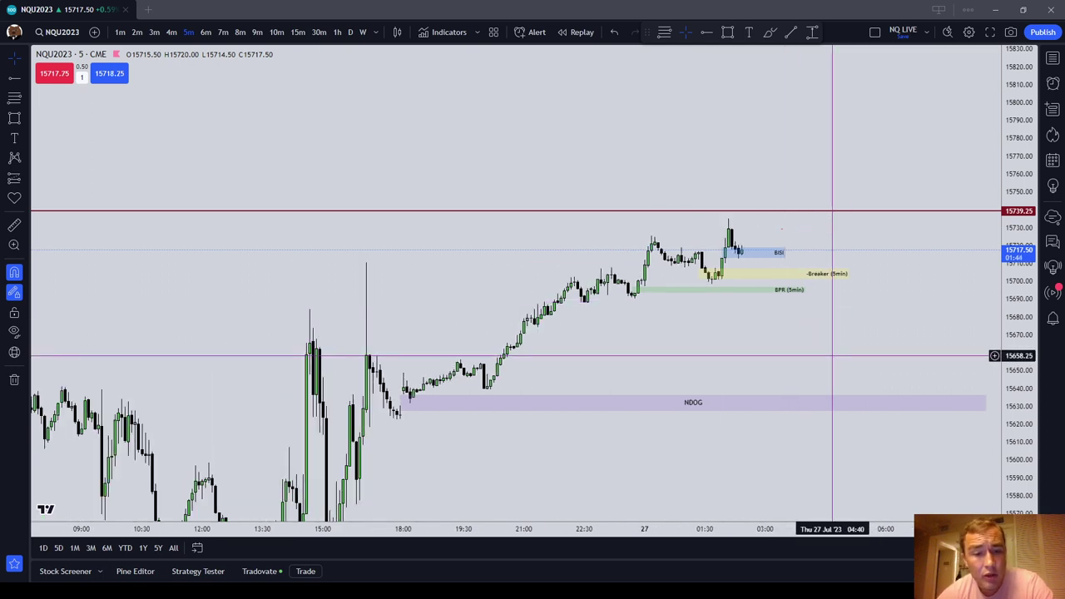